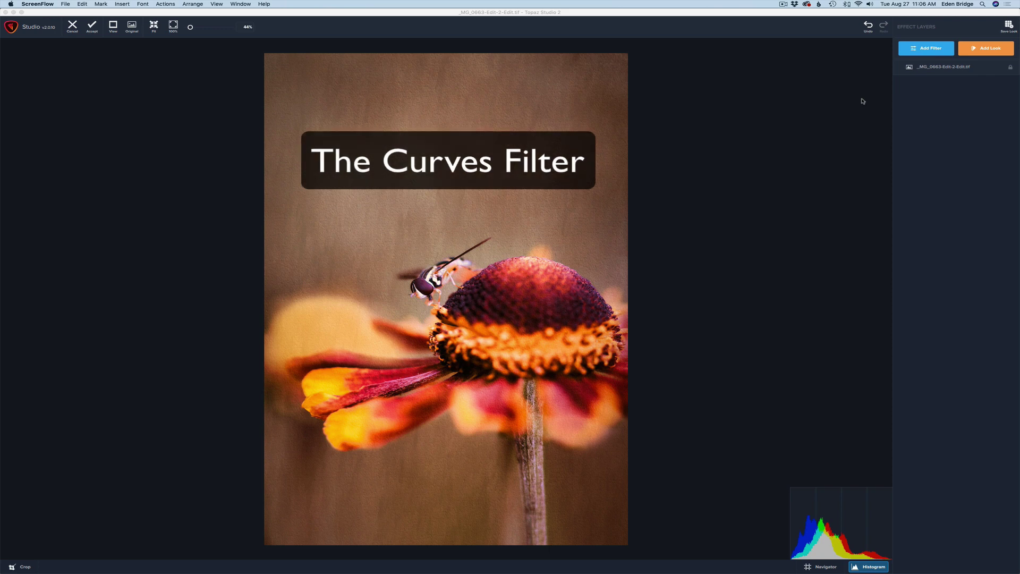
Add a Curves filter to the flower photo and look through its list of presets without applying one.
{"action": "left_click", "coordinate": [930, 50]}
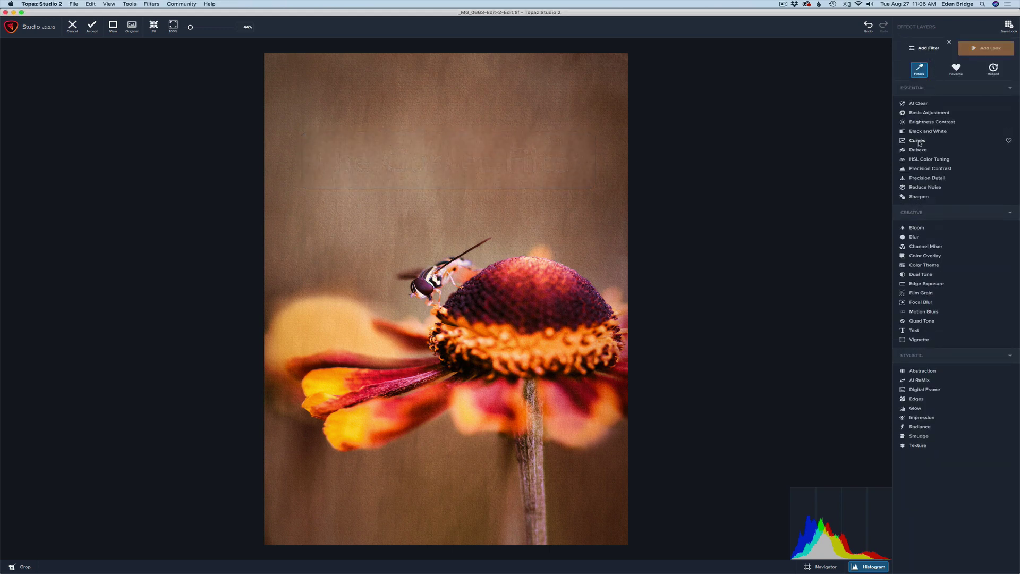
{"action": "left_click", "coordinate": [923, 141]}
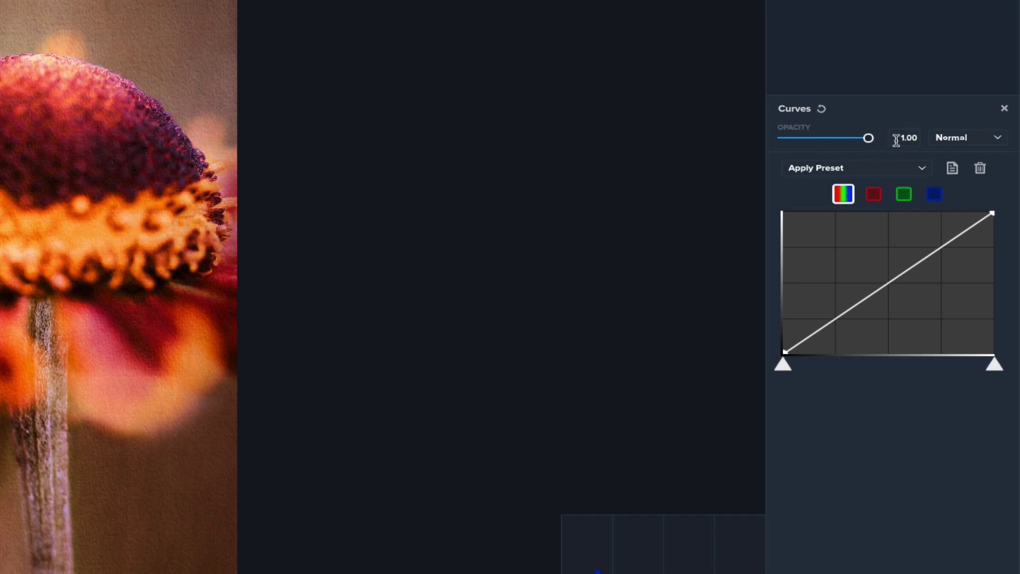
{"action": "left_click", "coordinate": [923, 168]}
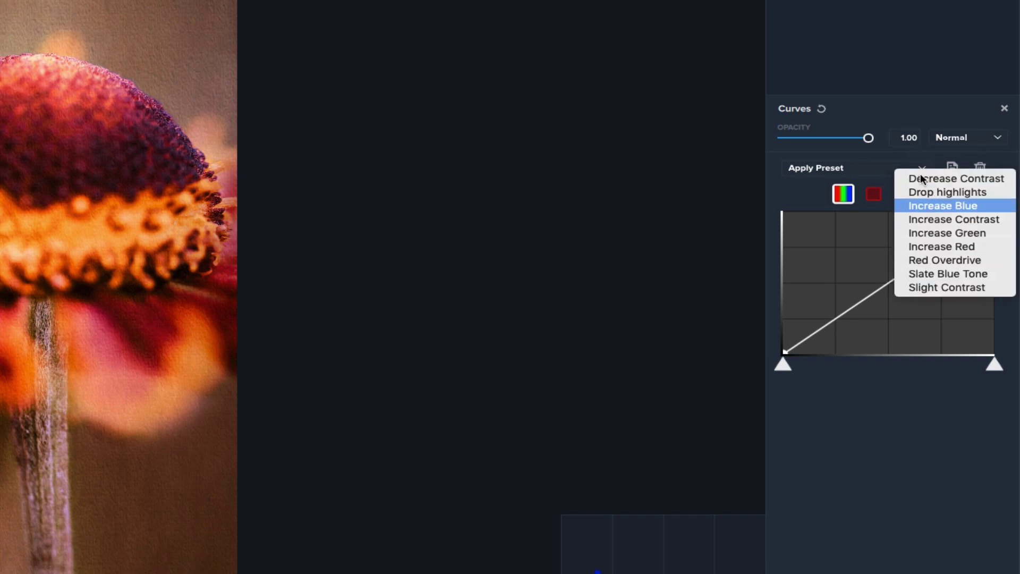
{"action": "left_click", "coordinate": [802, 190]}
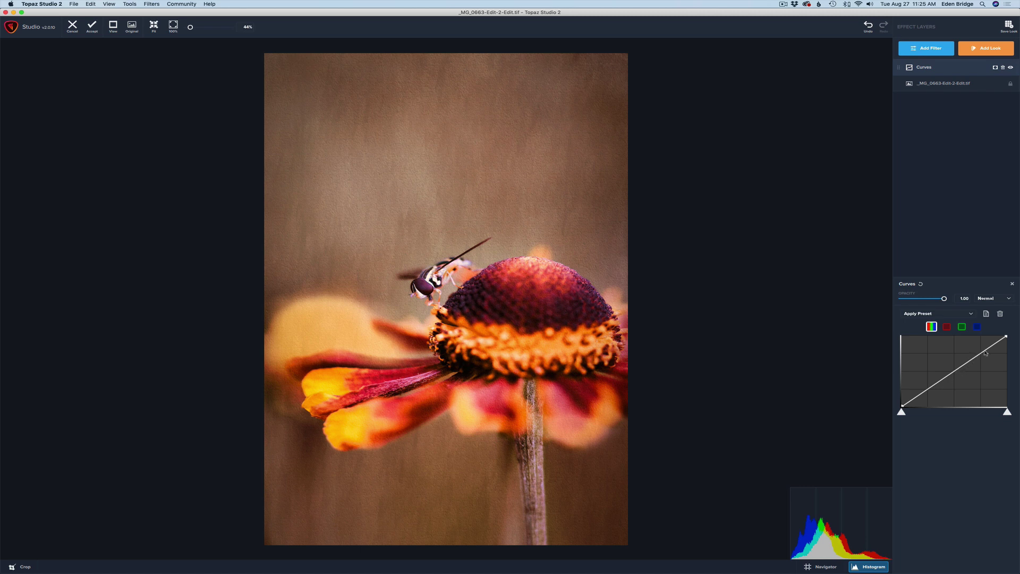
Add a point at the middle of the RGB curve and remove it by pulling it off the graph.
{"action": "left_click", "coordinate": [955, 373]}
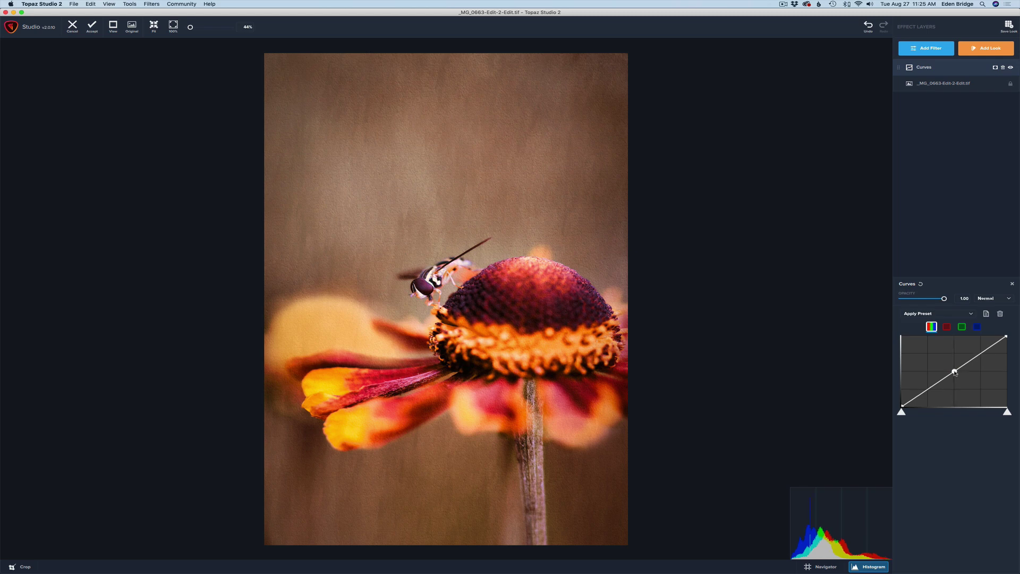
{"action": "mouse_move", "coordinate": [955, 373]}
{"action": "left_mouse_down"}
{"action": "mouse_move", "coordinate": [955, 363]}
{"action": "mouse_move", "coordinate": [954, 373]}
{"action": "left_mouse_up"}
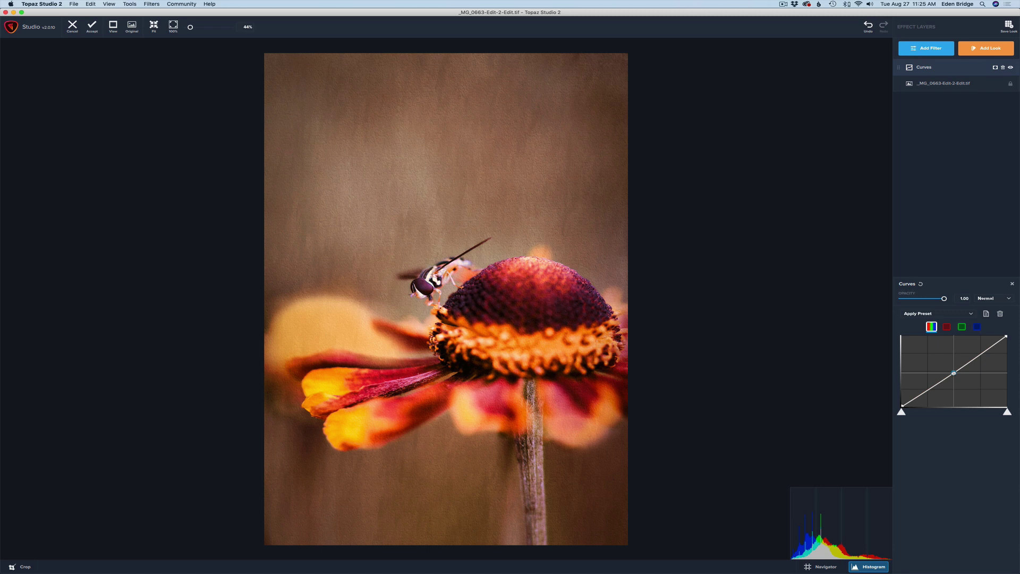
{"action": "left_click_drag", "start_coordinate": [954, 373], "coordinate": [893, 382]}
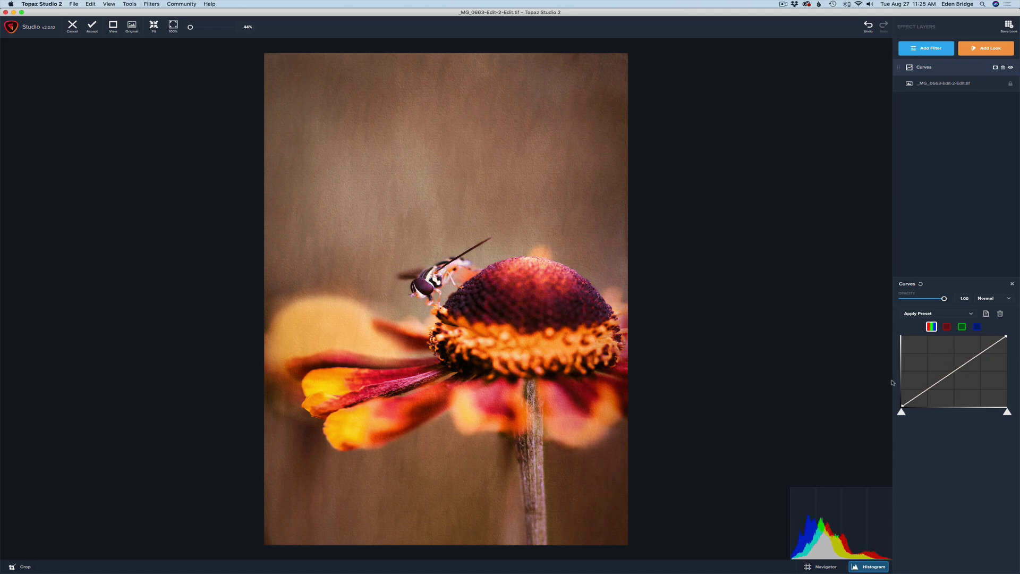
Place five points along the RGB curve, distort the curve's shape with them, and reset the Curves effect.
{"action": "left_click", "coordinate": [955, 372]}
{"action": "left_click", "coordinate": [968, 361]}
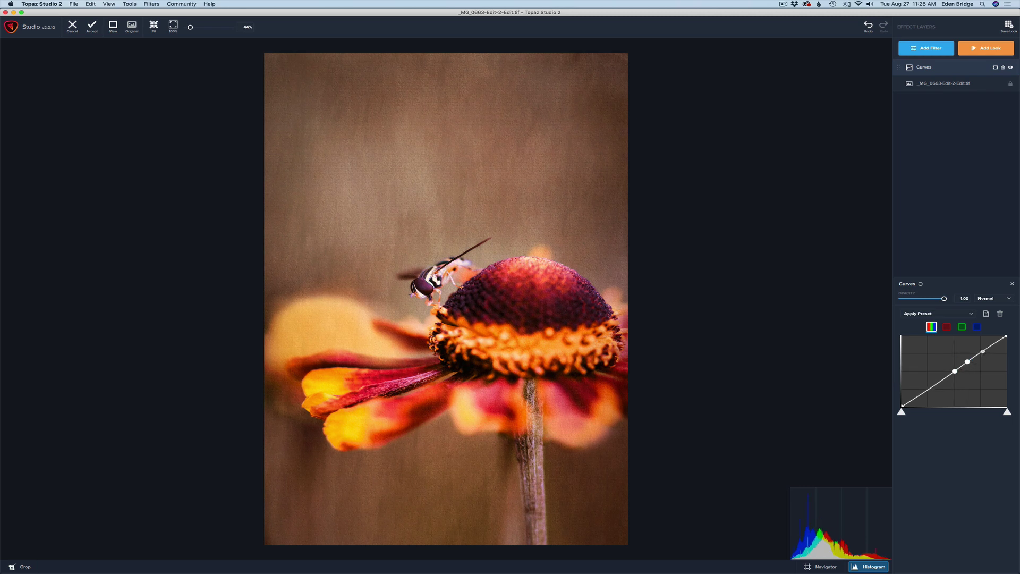
{"action": "left_click", "coordinate": [984, 351]}
{"action": "left_click", "coordinate": [940, 382]}
{"action": "left_click_drag", "start_coordinate": [924, 394], "coordinate": [989, 388]}
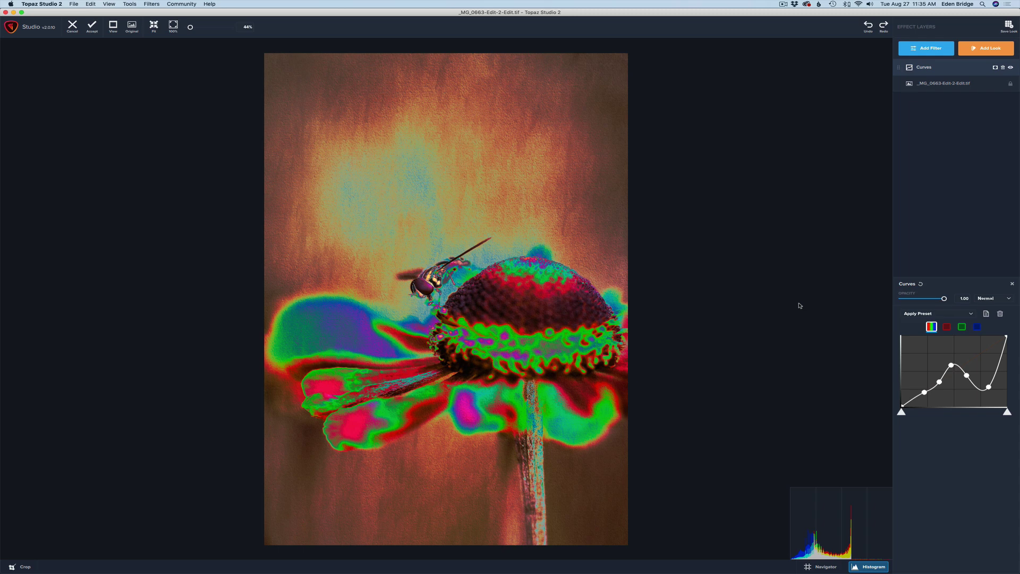
{"action": "left_click", "coordinate": [921, 285]}
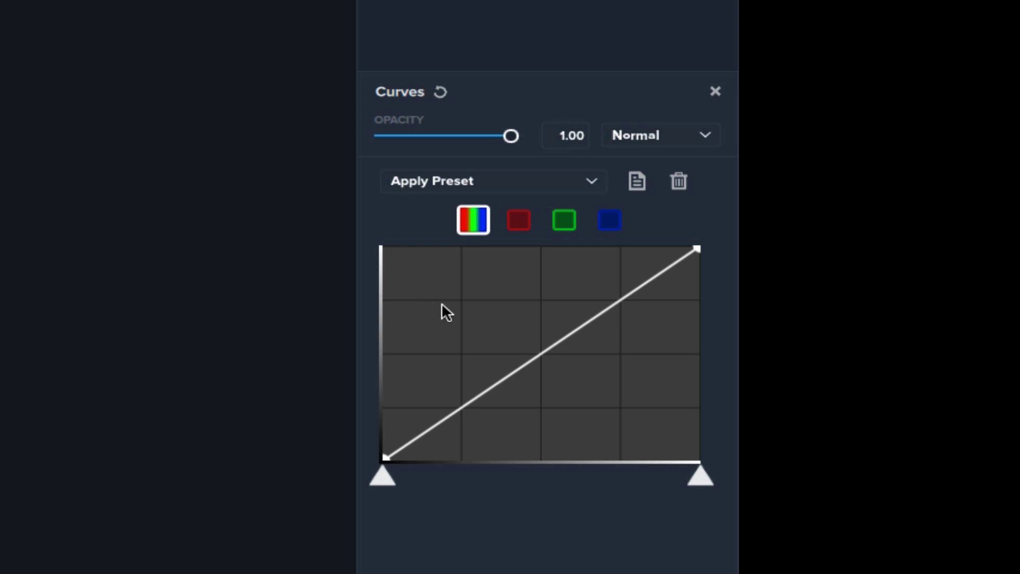
Add a mid-tone point at the centre of the RGB curve, raise it to brighten the photo, and return it to the diagonal.
{"action": "left_click", "coordinate": [541, 354]}
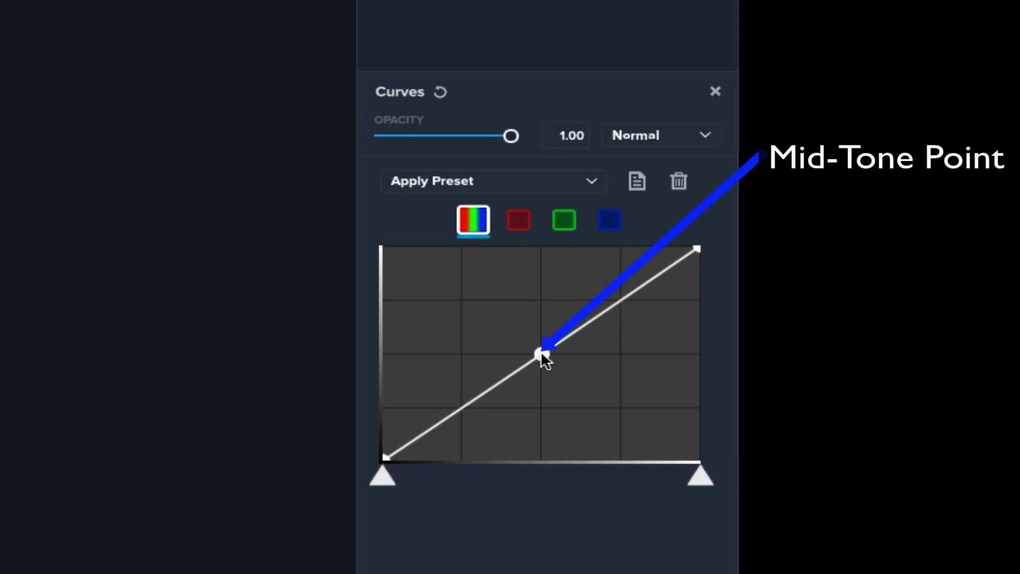
{"action": "left_click", "coordinate": [541, 353]}
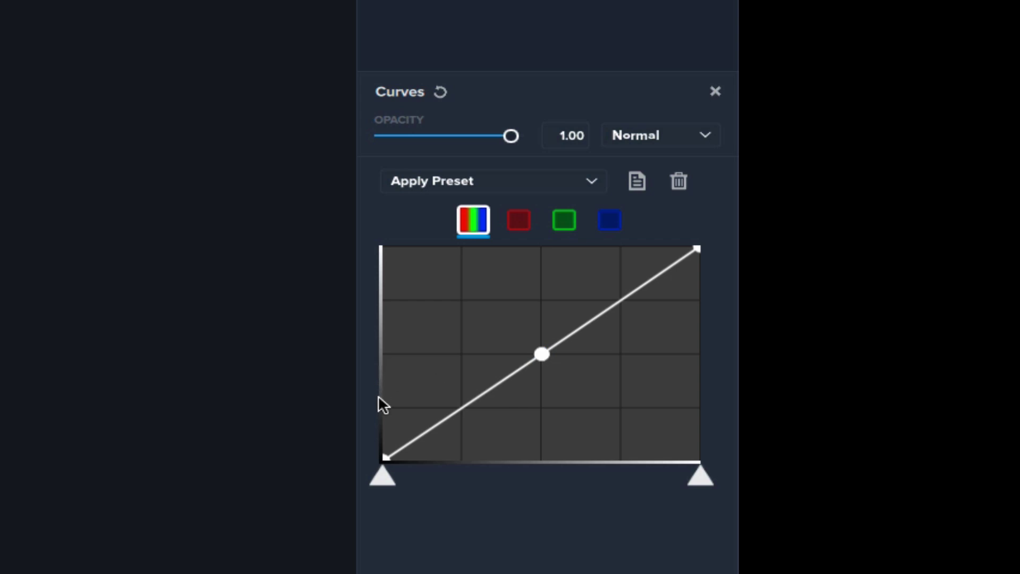
{"action": "left_click", "coordinate": [543, 351]}
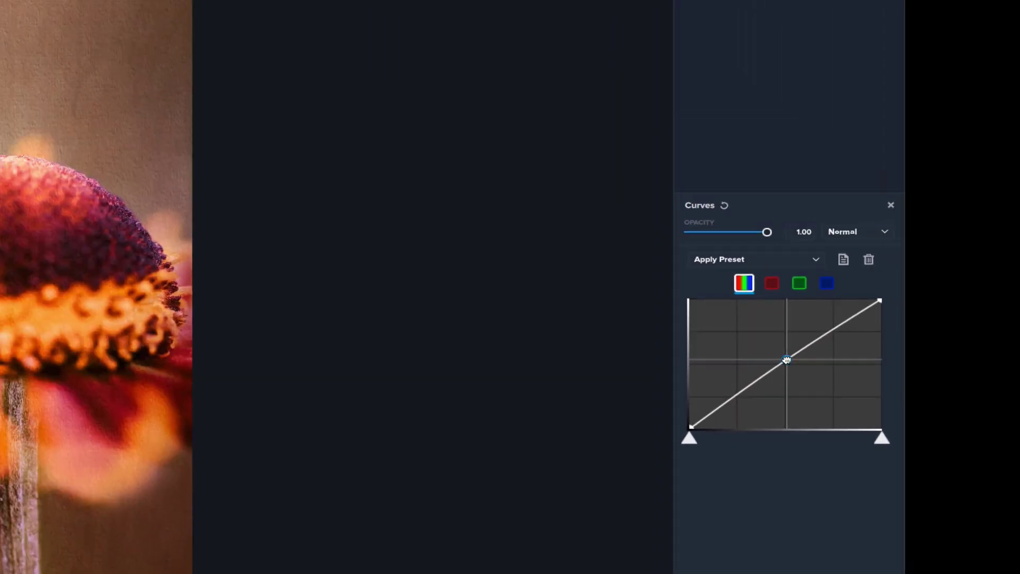
{"action": "left_click_drag", "start_coordinate": [787, 360], "coordinate": [787, 350]}
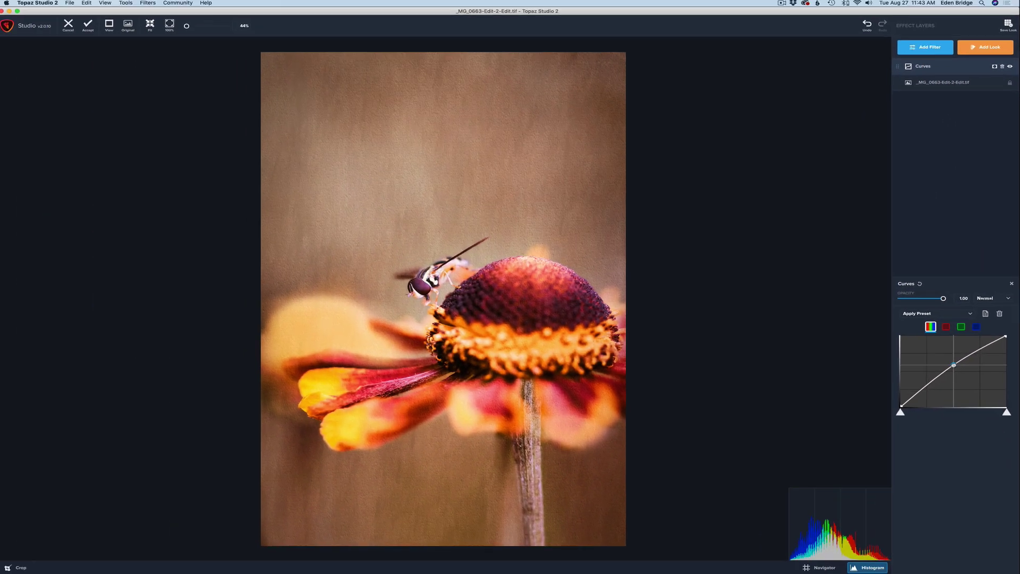
{"action": "mouse_move", "coordinate": [954, 363]}
{"action": "left_mouse_down"}
{"action": "mouse_move", "coordinate": [955, 379]}
{"action": "mouse_move", "coordinate": [955, 370]}
{"action": "left_mouse_up"}
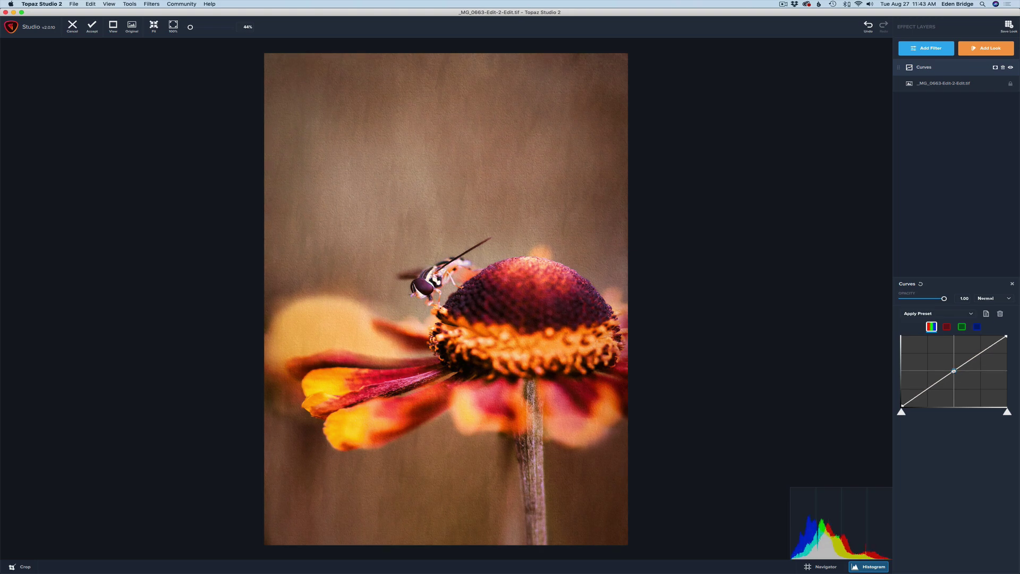
Lower the mid-tone point of the RGB curve to darken the photo and bring it back to the centre.
{"action": "left_click", "coordinate": [955, 371]}
{"action": "left_click_drag", "start_coordinate": [955, 371], "coordinate": [955, 380]}
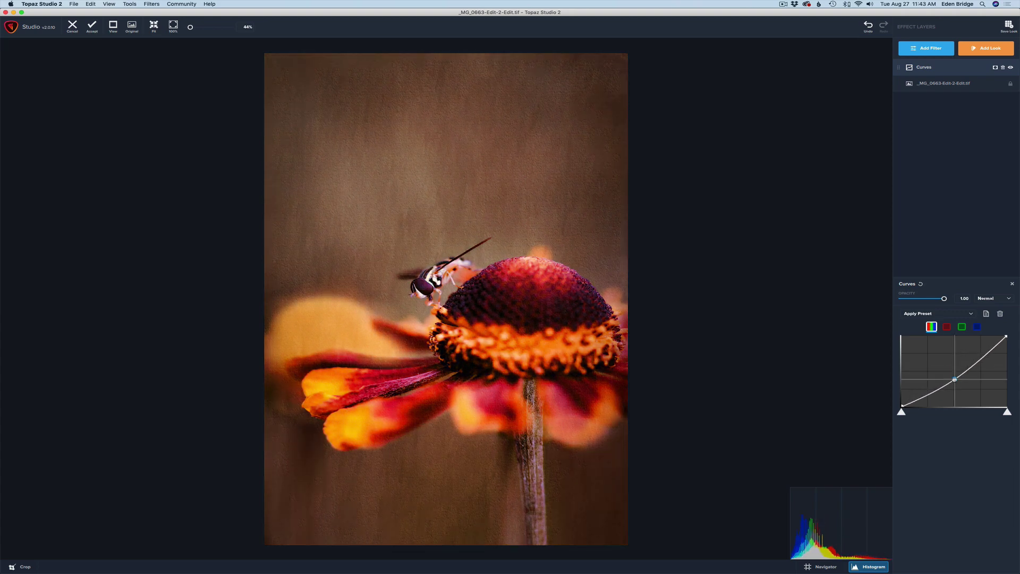
{"action": "left_click_drag", "start_coordinate": [955, 380], "coordinate": [955, 371]}
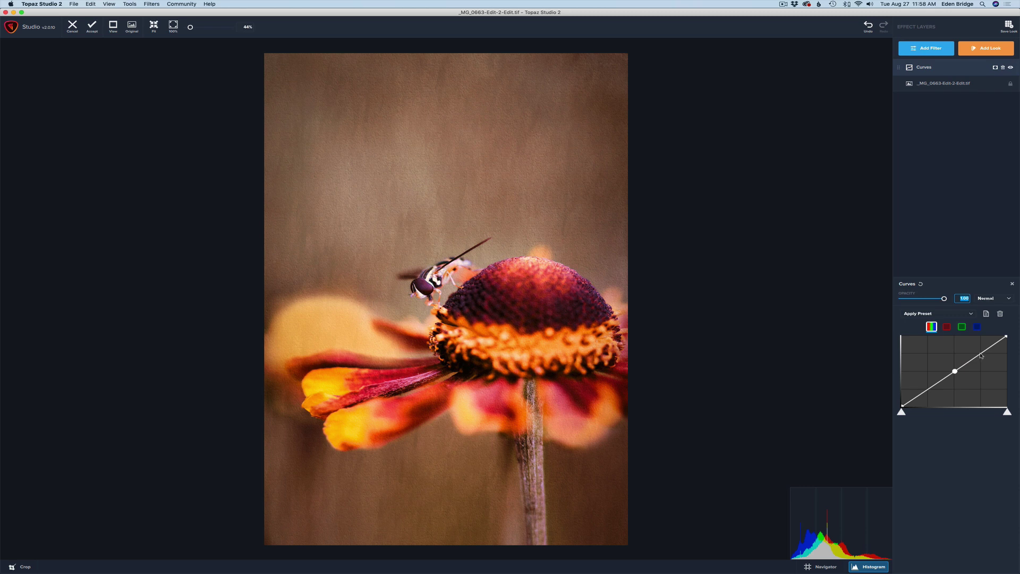
Shape the RGB curve into a gentle S by raising a highlights point and lowering a shadows point for more contrast.
{"action": "left_click", "coordinate": [981, 354]}
{"action": "left_click_drag", "start_coordinate": [981, 354], "coordinate": [981, 349]}
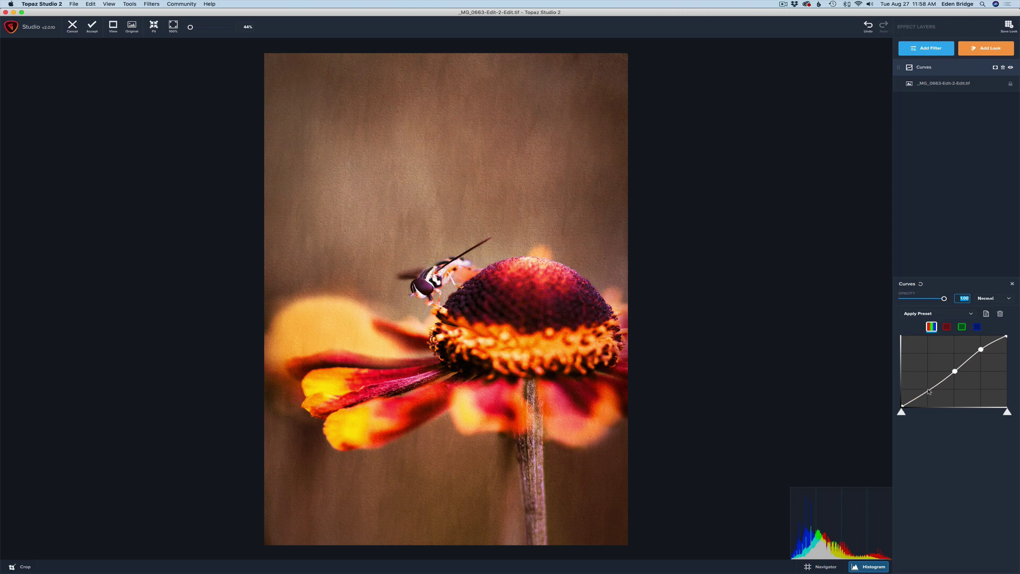
{"action": "left_click_drag", "start_coordinate": [929, 391], "coordinate": [928, 392]}
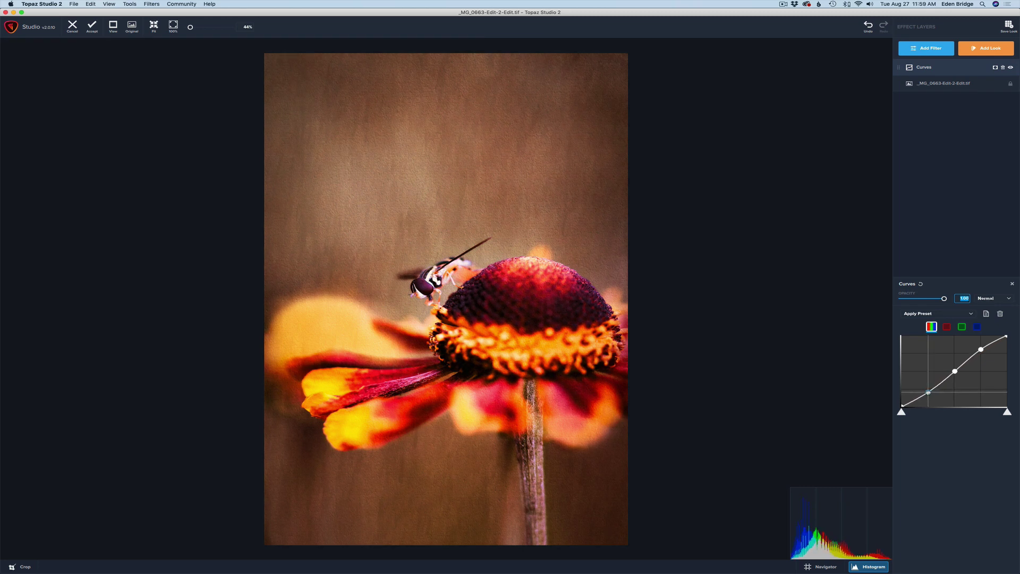
{"action": "left_click_drag", "start_coordinate": [929, 393], "coordinate": [929, 393]}
Compare the photo with and without the Curves effect by toggling the effect layer's visibility.
{"action": "left_click", "coordinate": [1011, 68]}
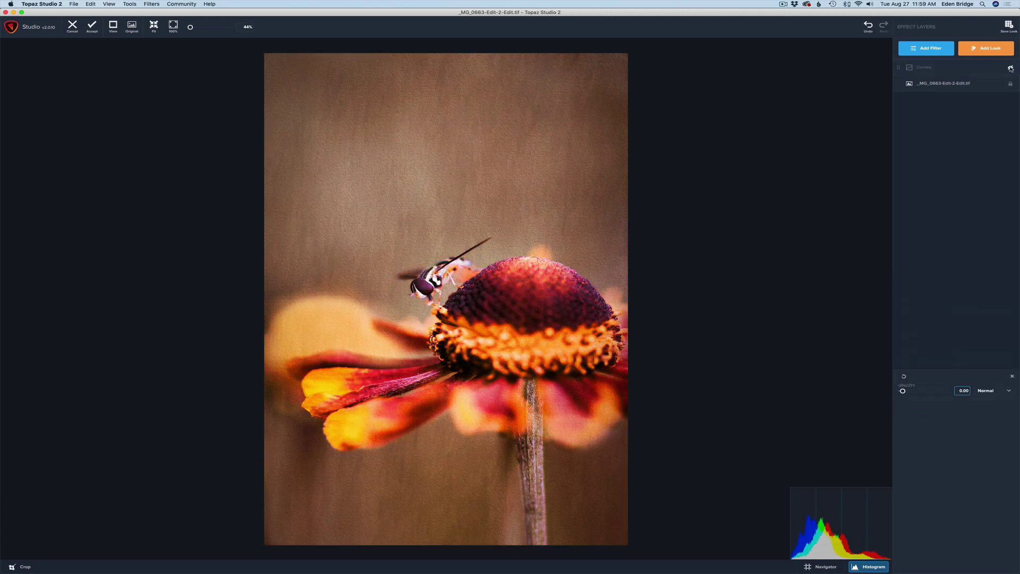
{"action": "left_click", "coordinate": [1011, 68]}
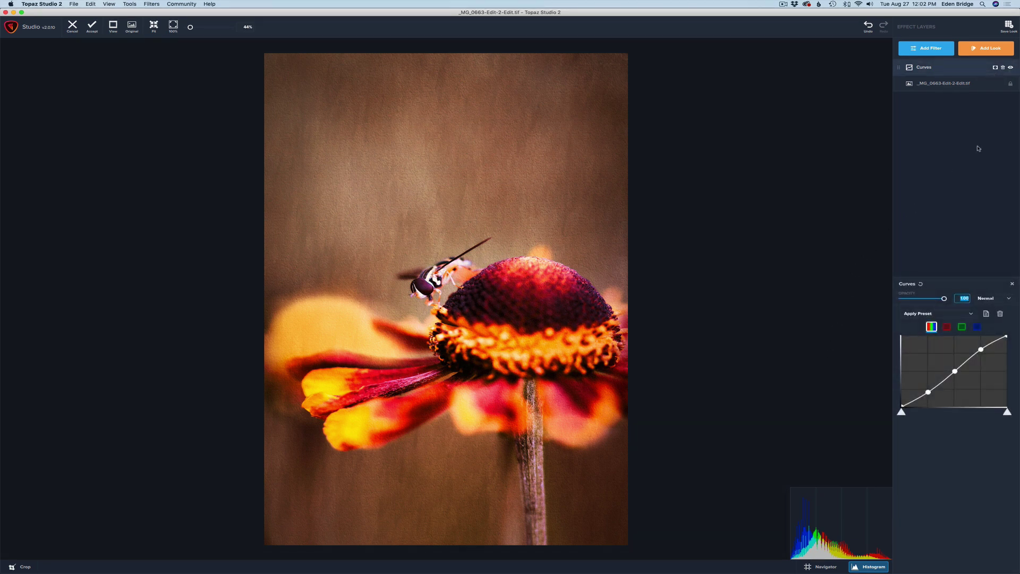
{"action": "left_click", "coordinate": [1011, 68]}
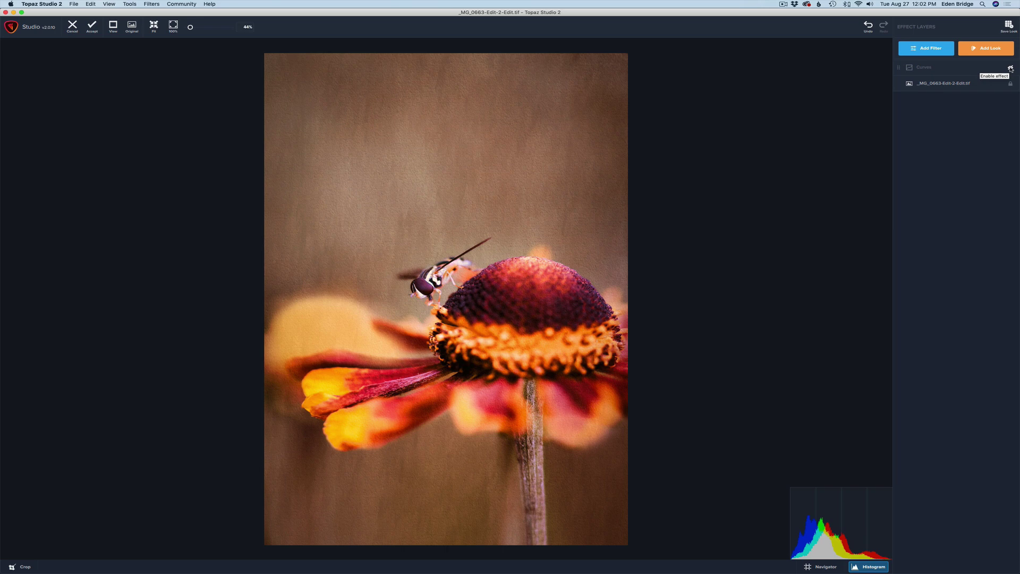
{"action": "left_click", "coordinate": [1011, 68]}
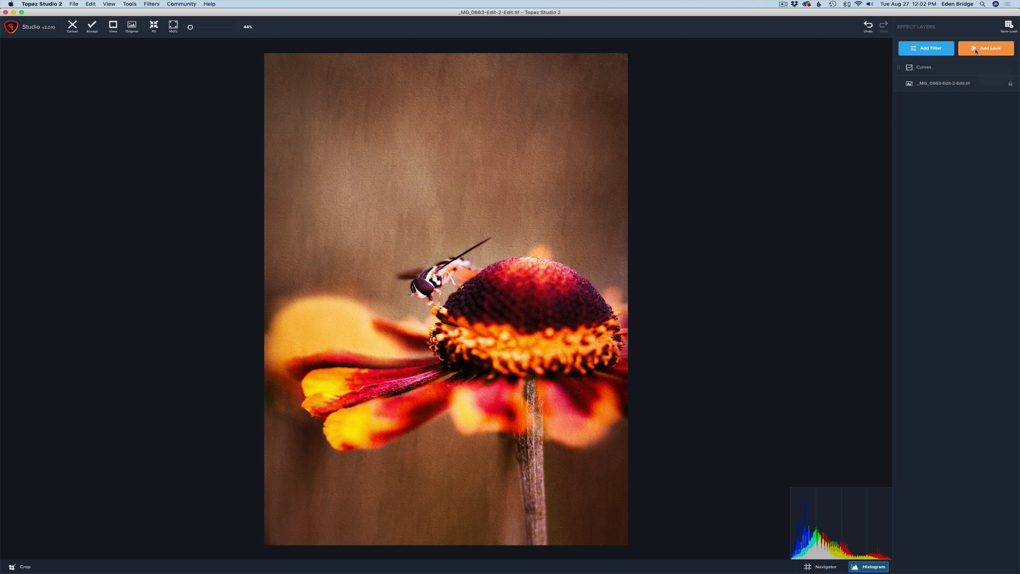
Reopen the Curves layer's settings and change its blend mode to Luminosity.
{"action": "left_click", "coordinate": [932, 68]}
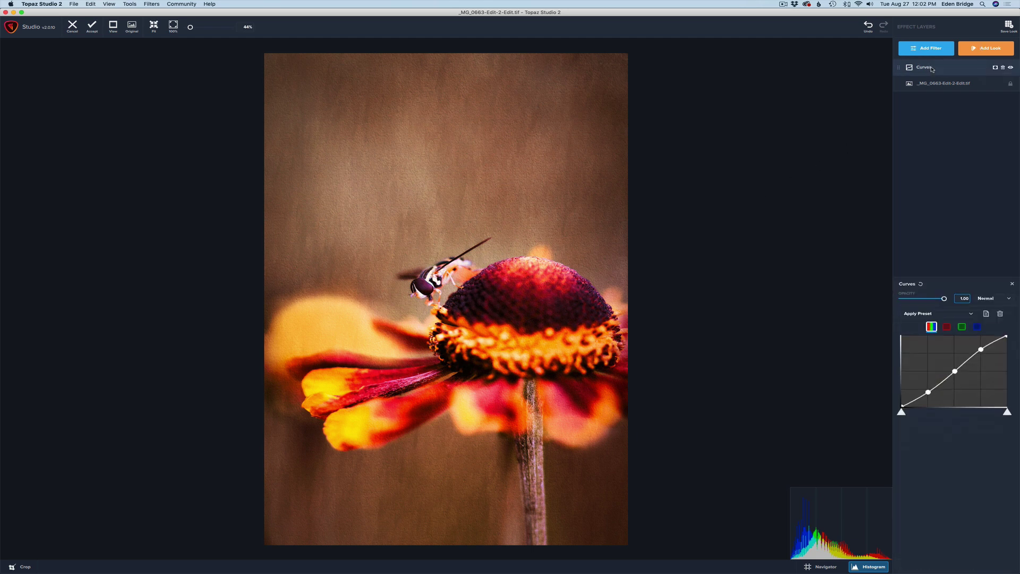
{"action": "left_click", "coordinate": [1011, 300]}
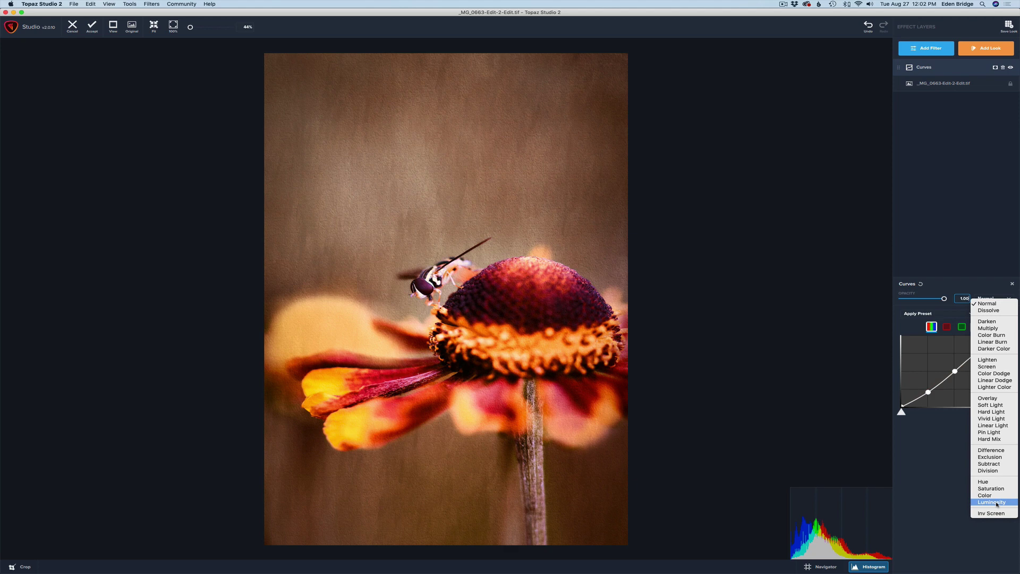
{"action": "left_click", "coordinate": [998, 503]}
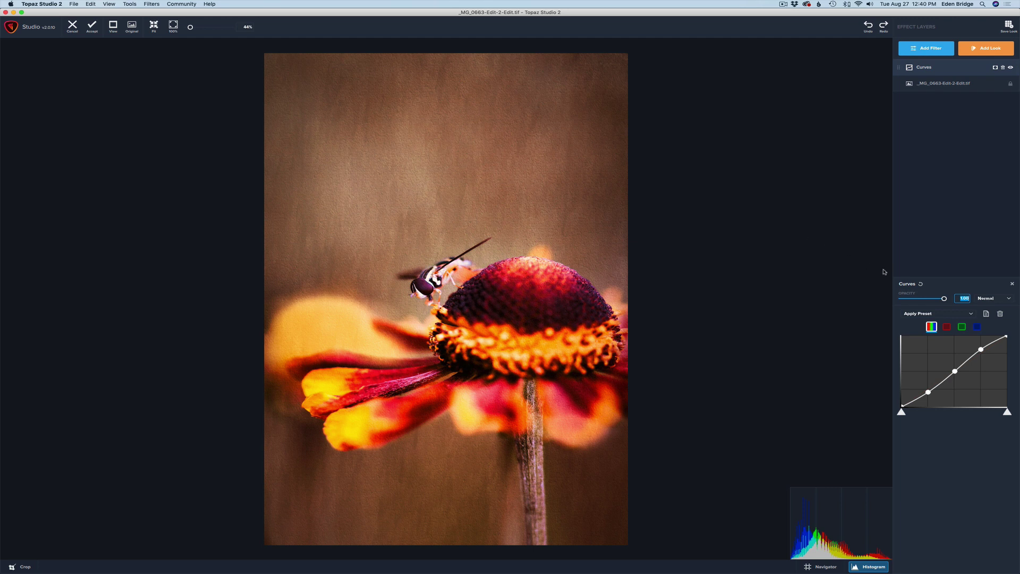
Reset the Curves effect and raise a mid-tone point on the RGB curve about half a grid square to lighten the photo.
{"action": "left_click", "coordinate": [922, 285]}
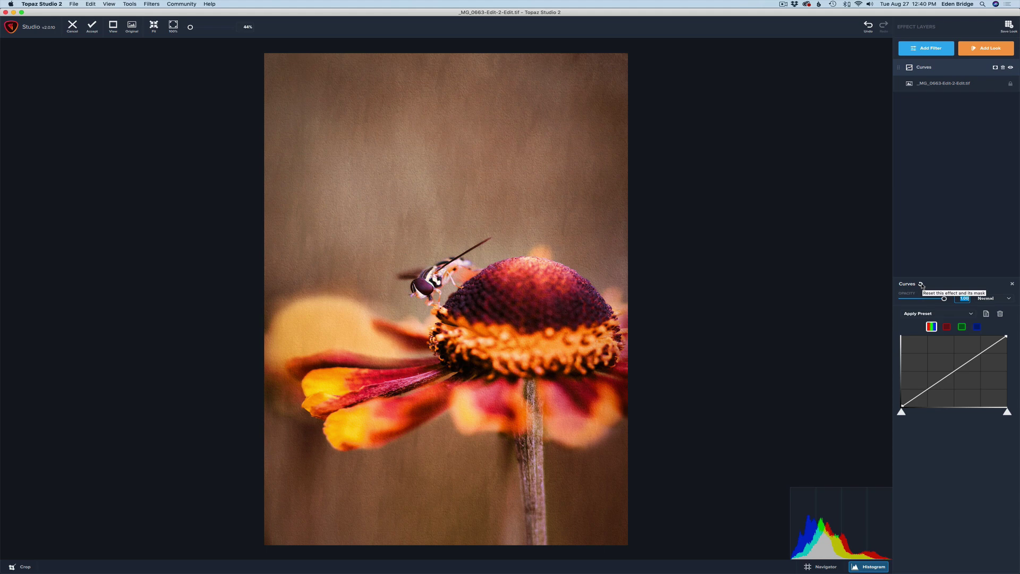
{"action": "left_click_drag", "start_coordinate": [955, 374], "coordinate": [955, 366]}
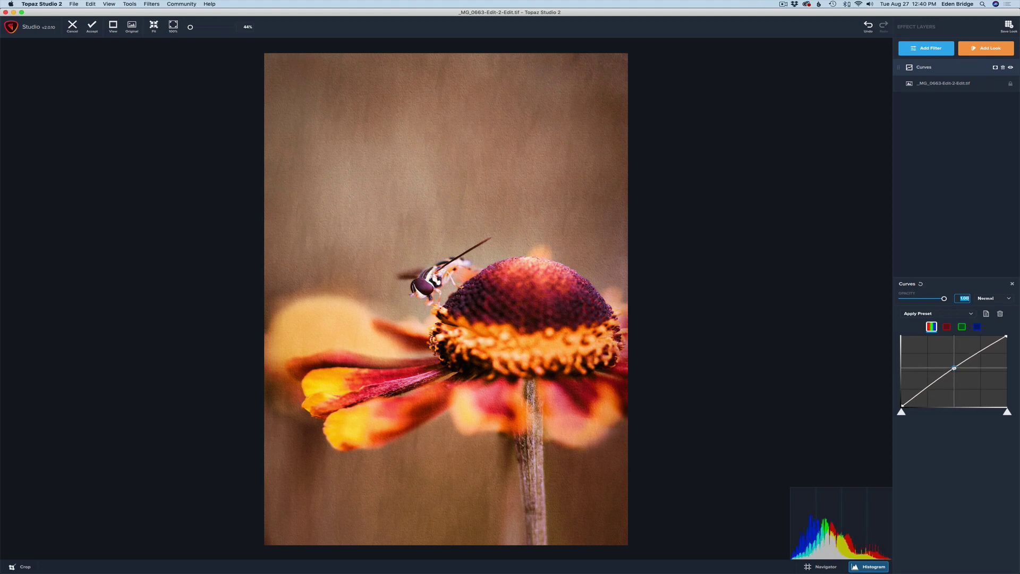
{"action": "left_click_drag", "start_coordinate": [955, 366], "coordinate": [955, 372]}
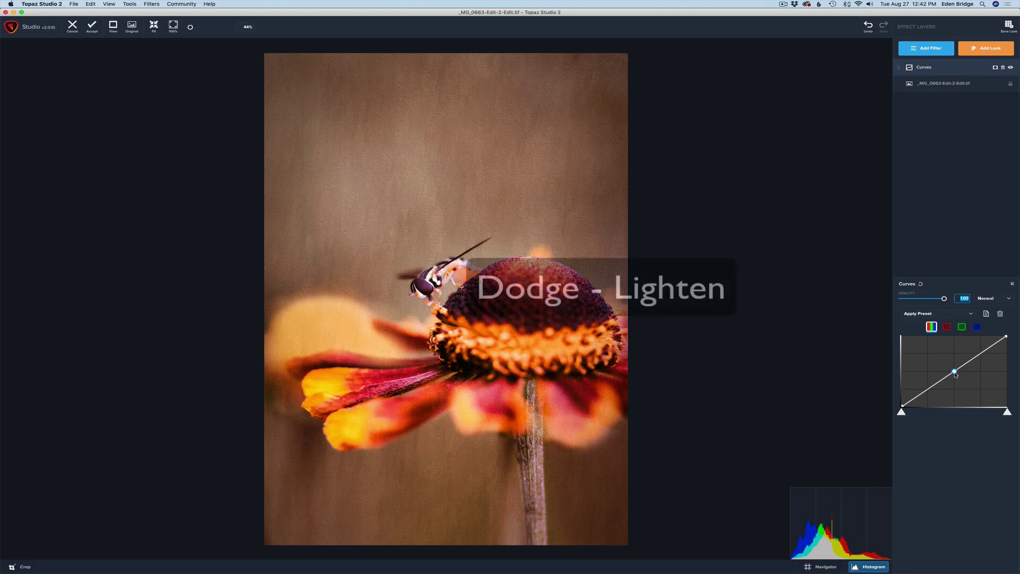
{"action": "left_click", "coordinate": [955, 371]}
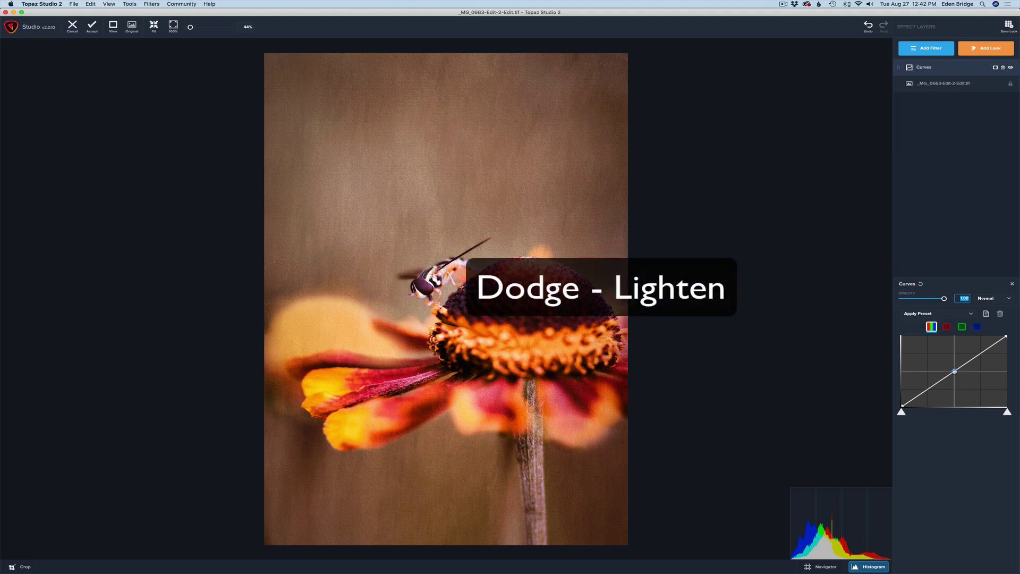
{"action": "left_click_drag", "start_coordinate": [954, 372], "coordinate": [954, 363]}
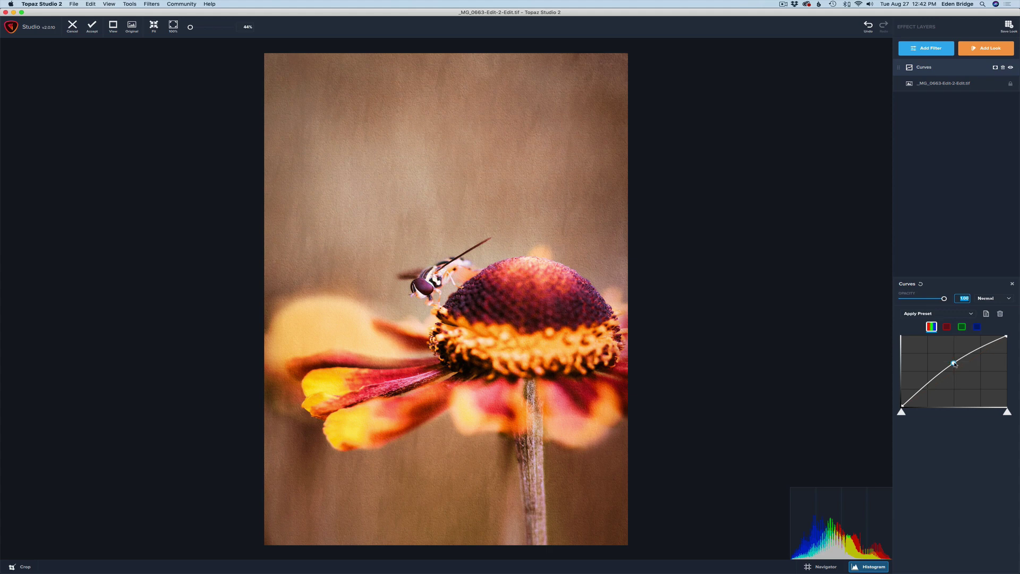
Add a mask to the Curves layer and invert it to black to hide the lightening.
{"action": "left_click", "coordinate": [996, 68]}
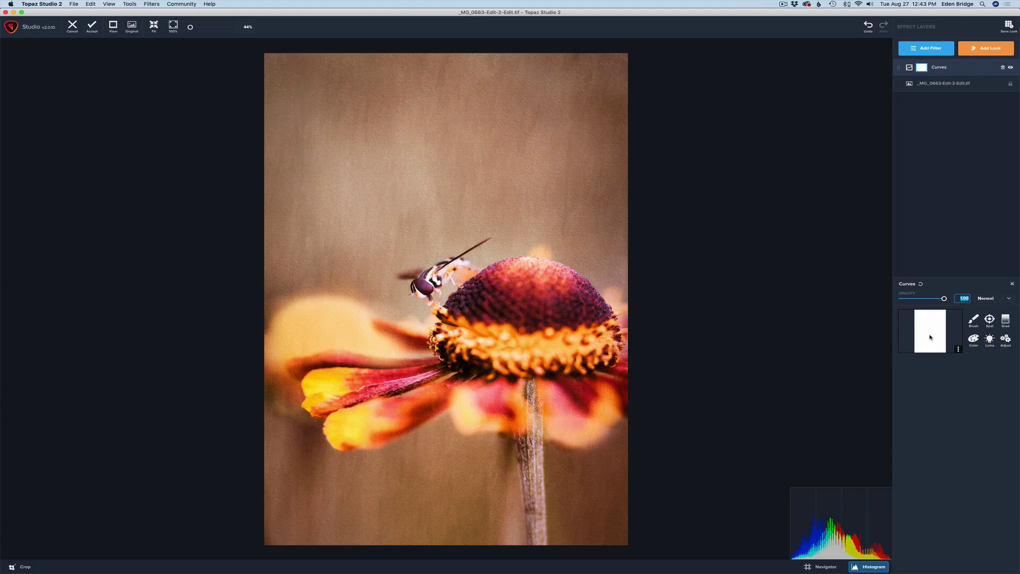
{"action": "left_click", "coordinate": [959, 349]}
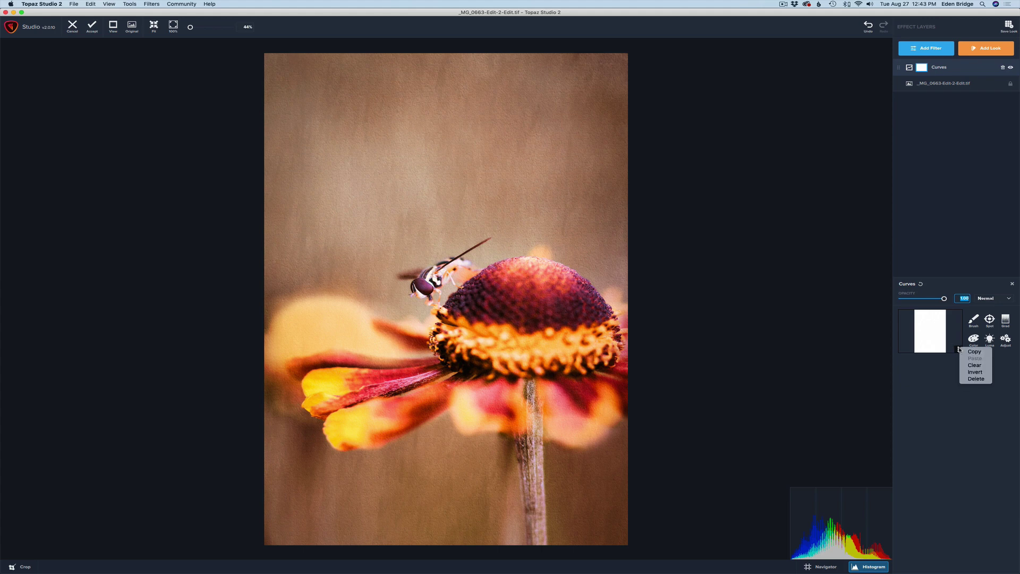
{"action": "left_click", "coordinate": [972, 373]}
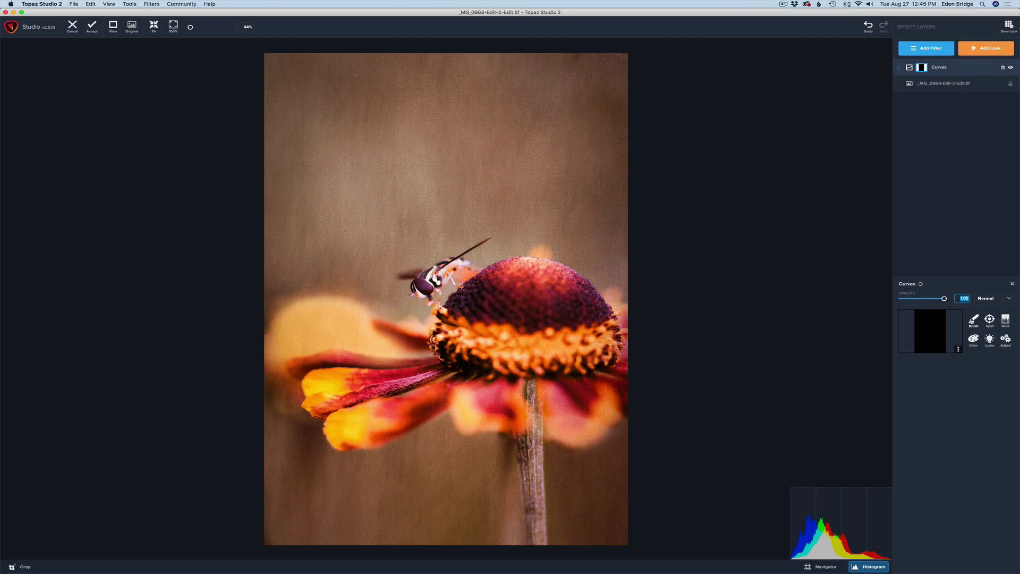
Set the Mask Brush to radius 0.40 and transparency 0.47, and paint the lightening over the flower's orange ring below the dome.
{"action": "left_click", "coordinate": [974, 320]}
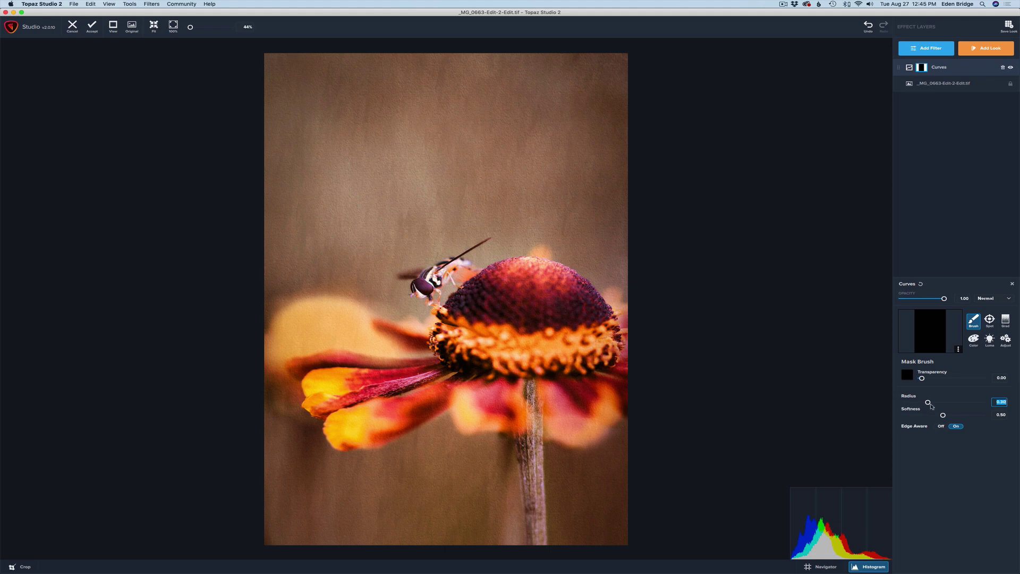
{"action": "mouse_move", "coordinate": [928, 403]}
{"action": "left_mouse_down"}
{"action": "mouse_move", "coordinate": [961, 402]}
{"action": "mouse_move", "coordinate": [936, 402]}
{"action": "left_mouse_up"}
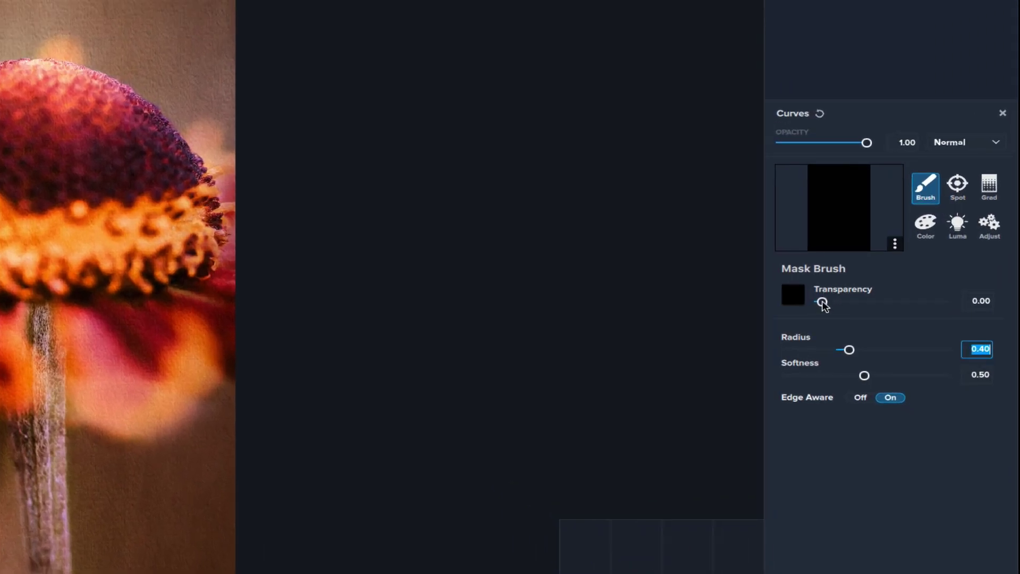
{"action": "mouse_move", "coordinate": [822, 301]}
{"action": "left_mouse_down"}
{"action": "mouse_move", "coordinate": [862, 302]}
{"action": "mouse_move", "coordinate": [810, 303]}
{"action": "left_mouse_up"}
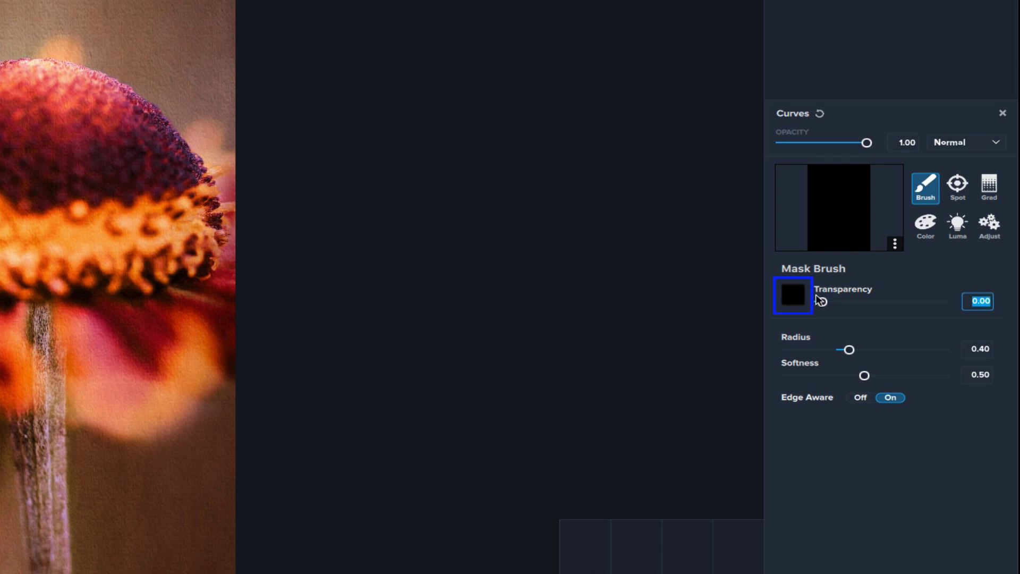
{"action": "left_click_drag", "start_coordinate": [822, 303], "coordinate": [879, 302]}
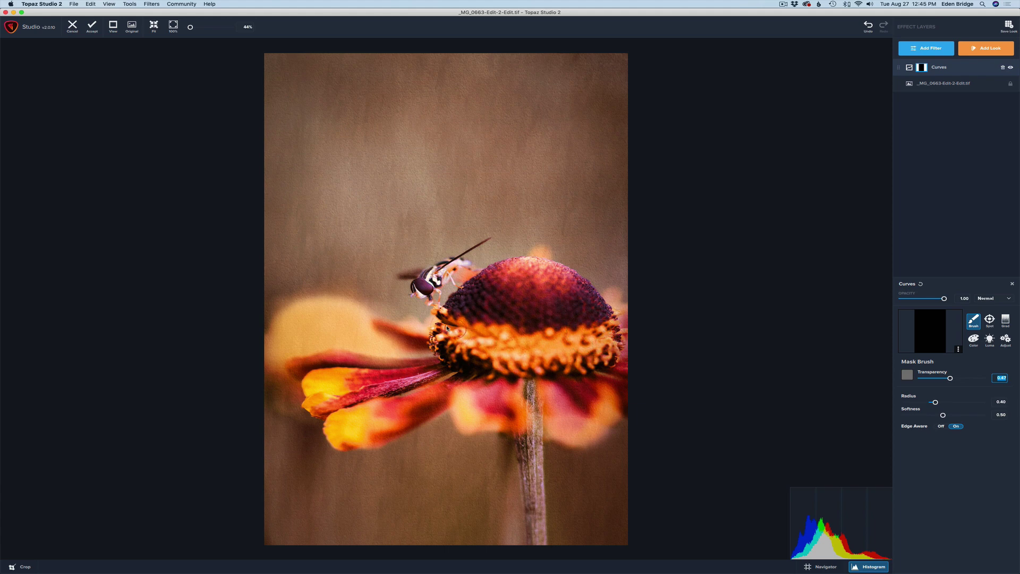
{"action": "mouse_move", "coordinate": [459, 335]}
{"action": "left_mouse_down"}
{"action": "mouse_move", "coordinate": [612, 337]}
{"action": "mouse_move", "coordinate": [537, 364]}
{"action": "mouse_move", "coordinate": [490, 353]}
{"action": "left_mouse_up"}
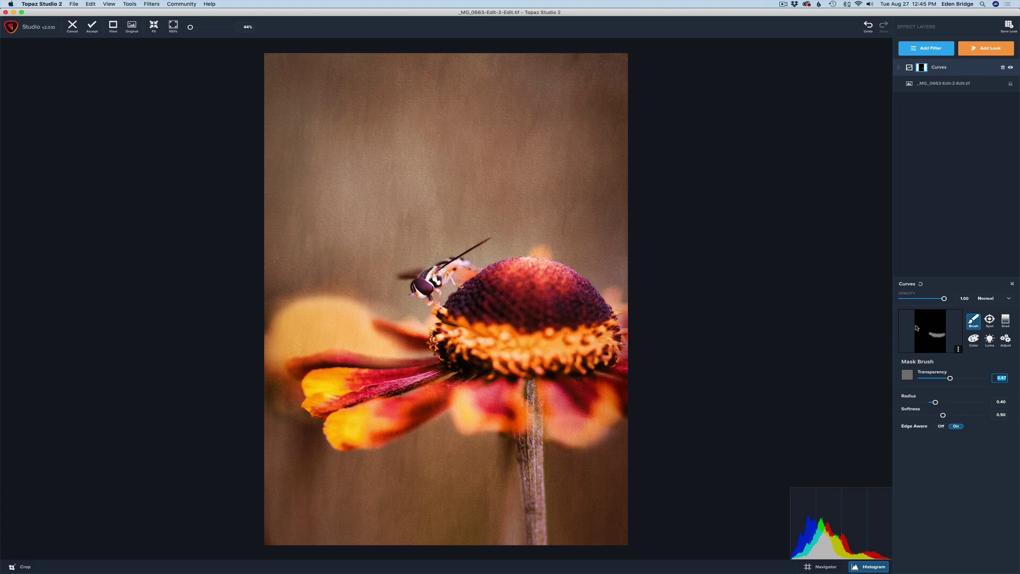
Compare the dodging by lowering the Curves layer's opacity to 0.00 and restoring it to 1.00.
{"action": "left_click_drag", "start_coordinate": [945, 300], "coordinate": [825, 299]}
{"action": "key", "text": "super+z"}
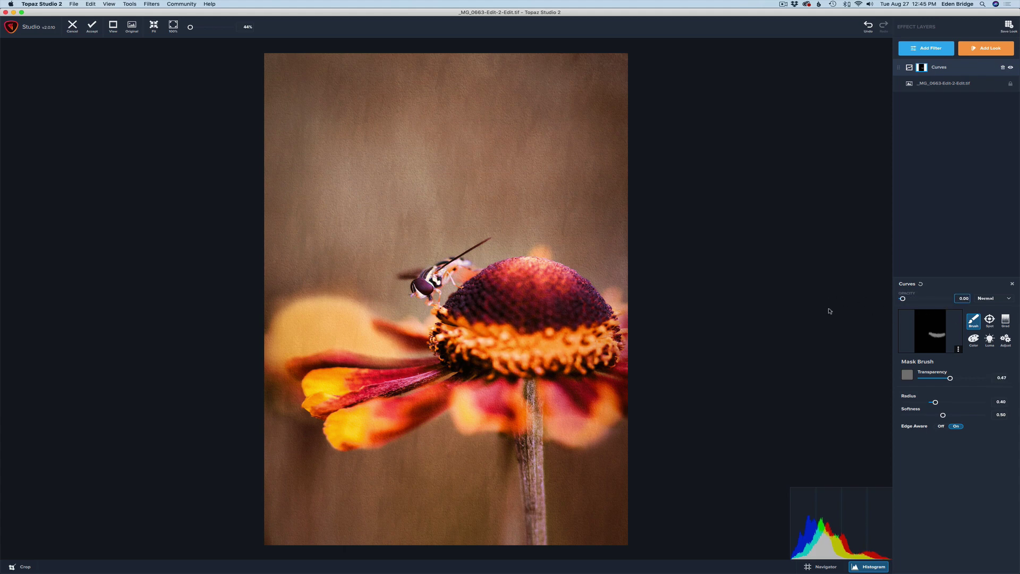
{"action": "key", "text": "super+z"}
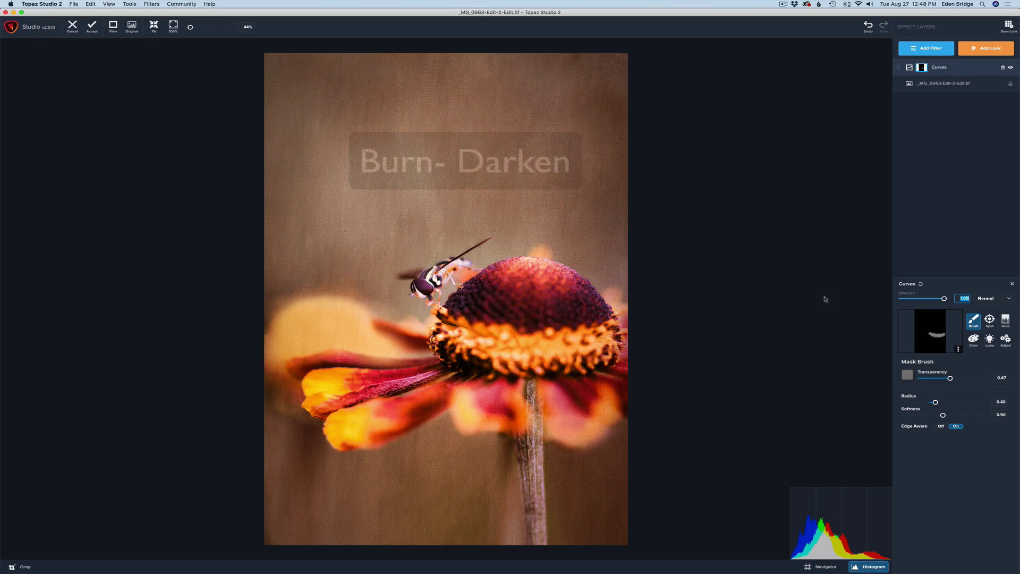
Add a second Curves filter and pull a mid-tone point on its RGB curve down about half a grid square to darken the photo.
{"action": "left_click", "coordinate": [929, 47]}
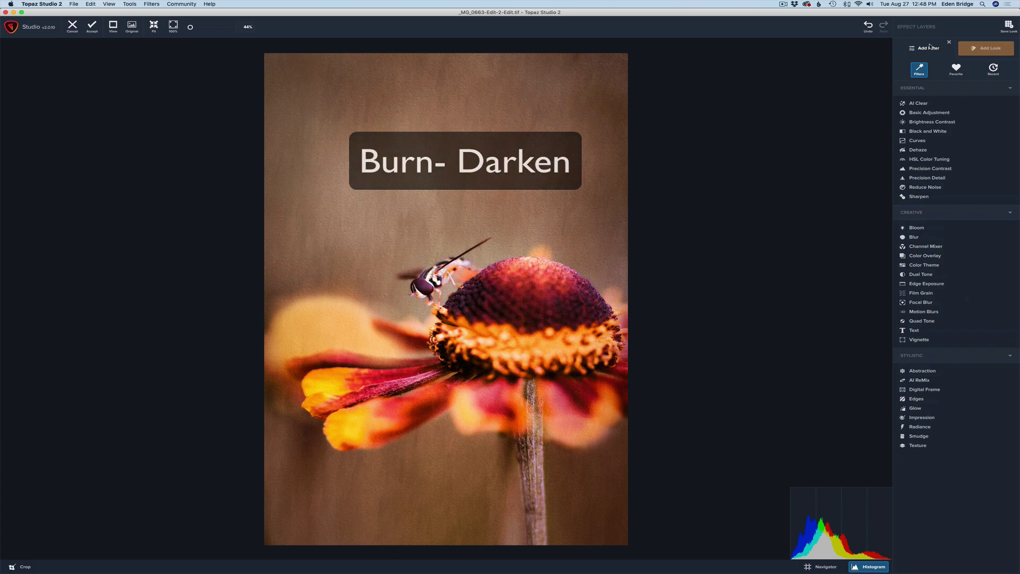
{"action": "left_click", "coordinate": [917, 141]}
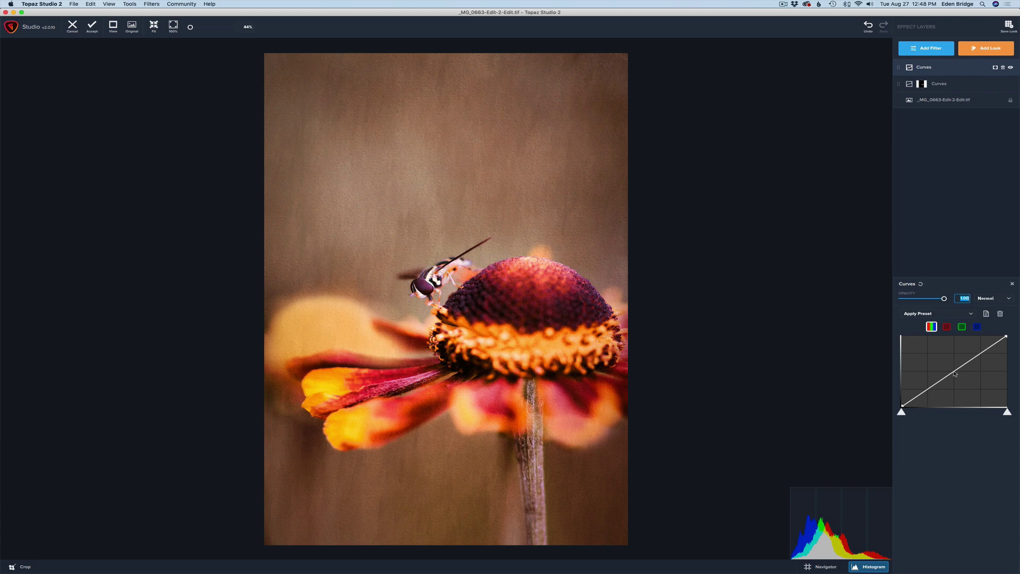
{"action": "left_click_drag", "start_coordinate": [955, 374], "coordinate": [955, 383]}
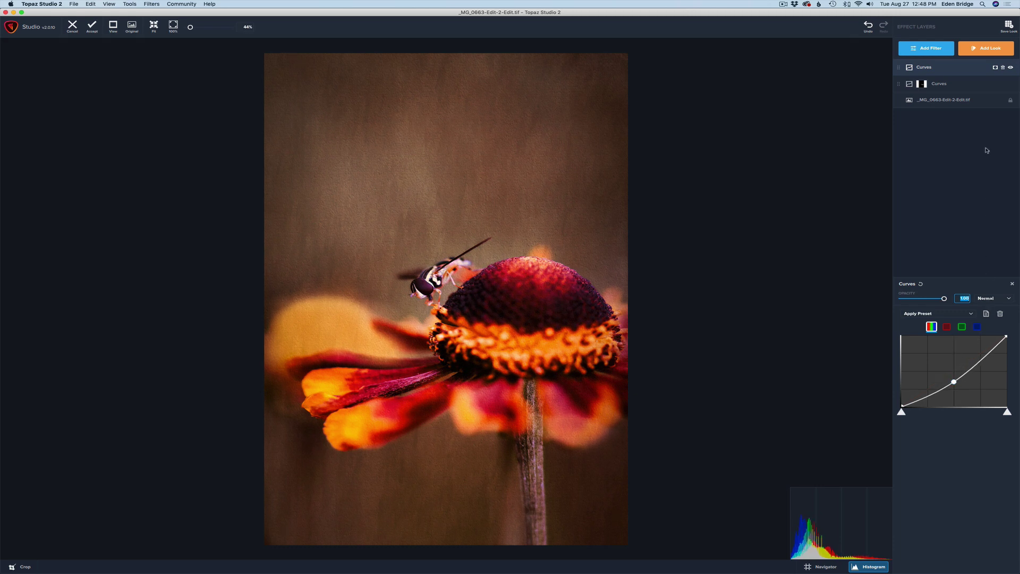
Add a mask to the darkening Curves layer and invert it to black.
{"action": "left_click", "coordinate": [996, 68]}
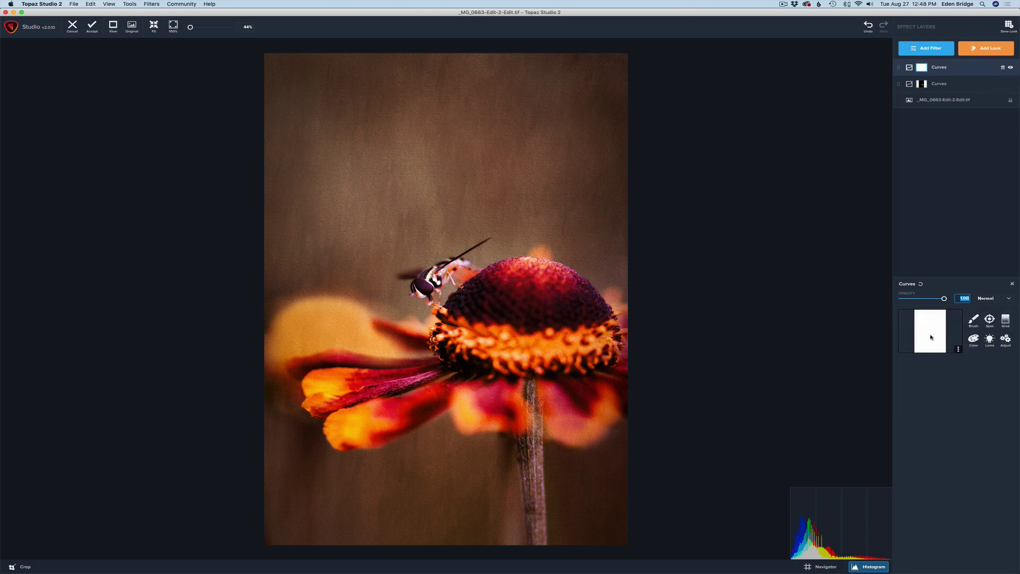
{"action": "left_click", "coordinate": [959, 350]}
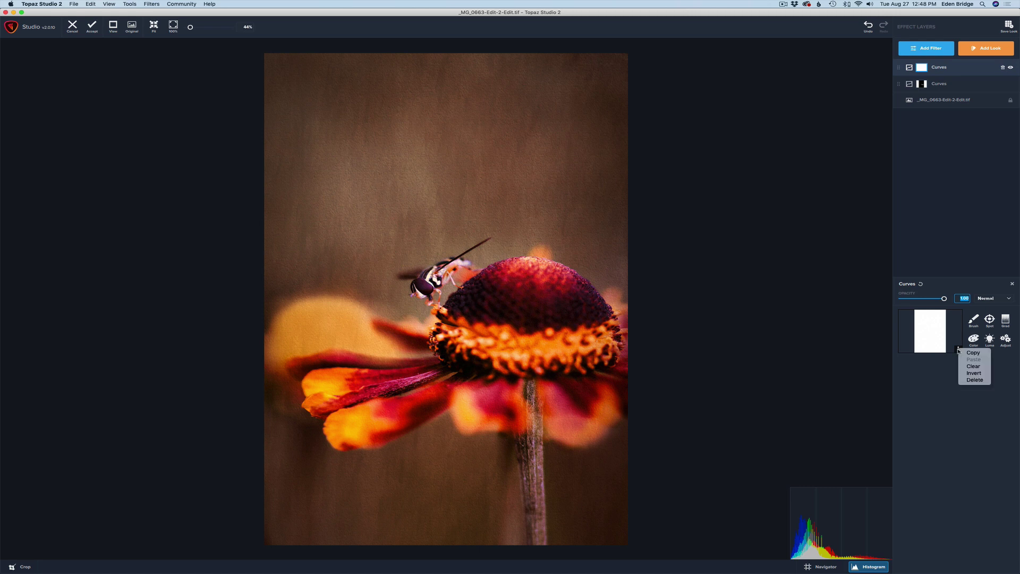
{"action": "left_click", "coordinate": [974, 373]}
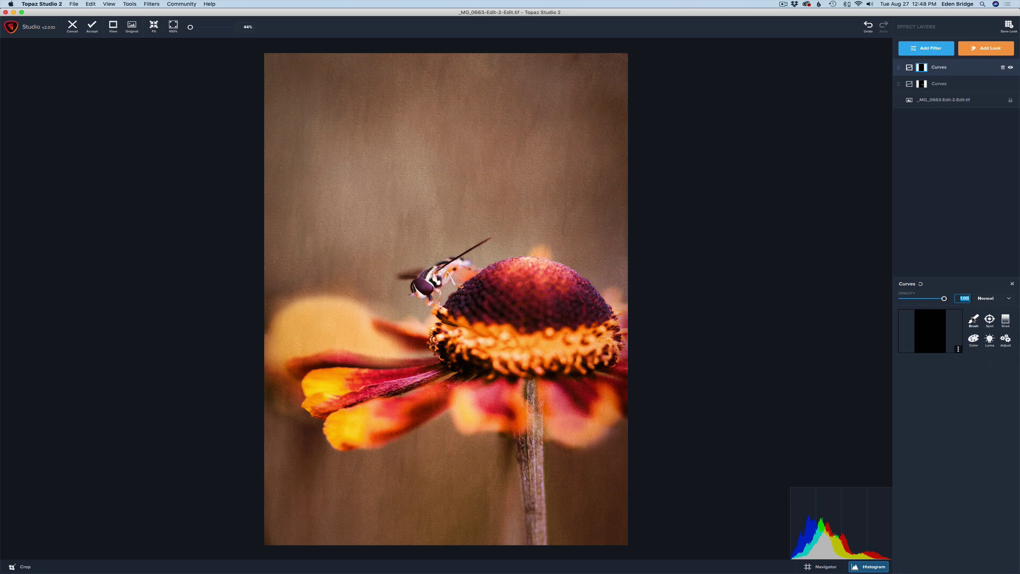
Set the Mask Brush to transparency 0.61 and radius 0.50, and paint the darkening over the petals on both sides of the flower.
{"action": "left_click", "coordinate": [974, 320]}
{"action": "mouse_move", "coordinate": [925, 378]}
{"action": "left_mouse_down"}
{"action": "mouse_move", "coordinate": [961, 380]}
{"action": "mouse_move", "coordinate": [931, 403]}
{"action": "mouse_move", "coordinate": [956, 403]}
{"action": "mouse_move", "coordinate": [943, 401]}
{"action": "left_mouse_up"}
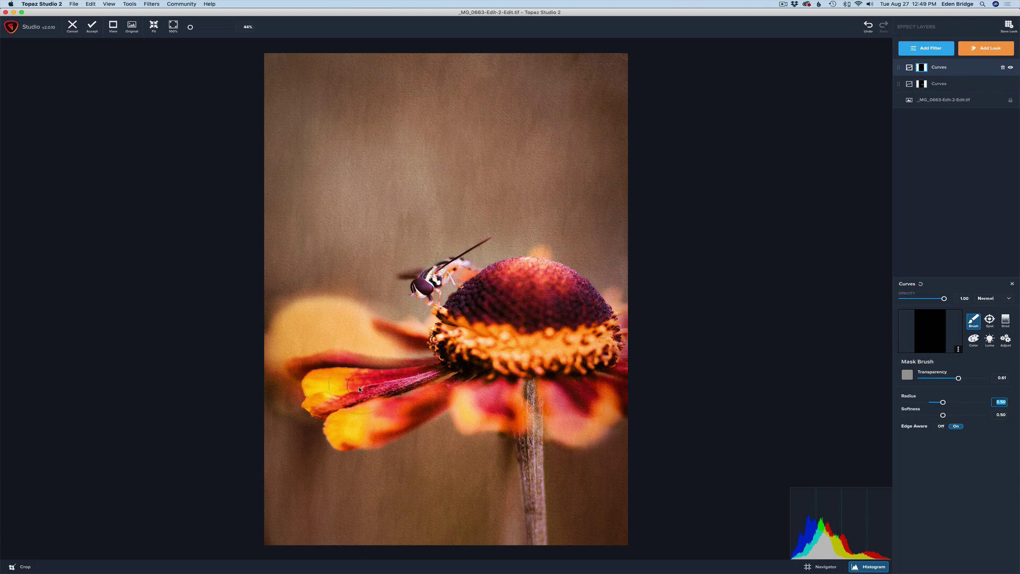
{"action": "left_click_drag", "start_coordinate": [440, 376], "coordinate": [340, 390]}
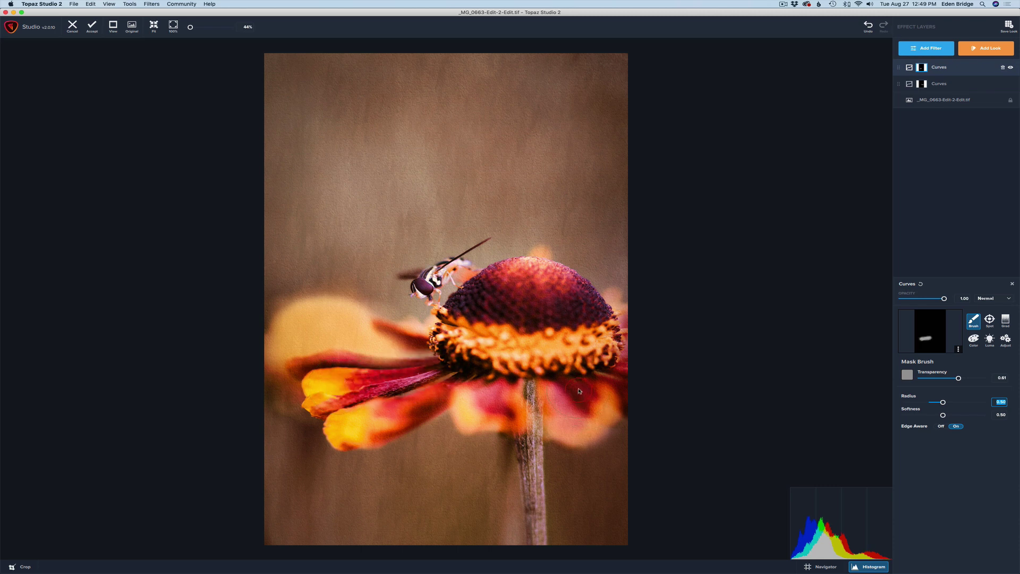
{"action": "left_click_drag", "start_coordinate": [587, 396], "coordinate": [632, 392]}
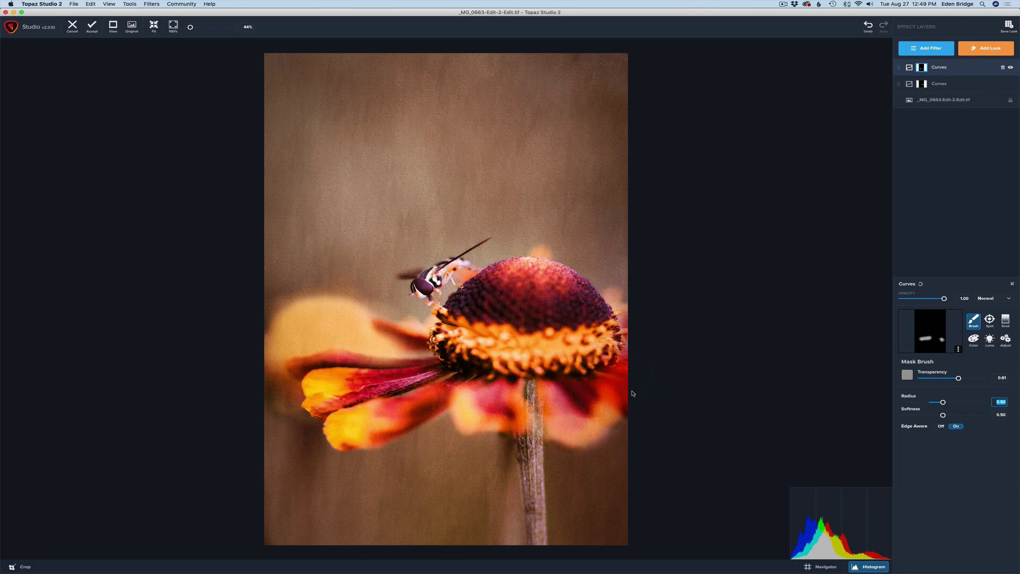
{"action": "mouse_move", "coordinate": [945, 298]}
{"action": "left_mouse_down"}
{"action": "mouse_move", "coordinate": [760, 294]}
{"action": "mouse_move", "coordinate": [999, 308]}
{"action": "mouse_move", "coordinate": [747, 316]}
{"action": "mouse_move", "coordinate": [1019, 319]}
{"action": "mouse_move", "coordinate": [1008, 326]}
{"action": "left_mouse_up"}
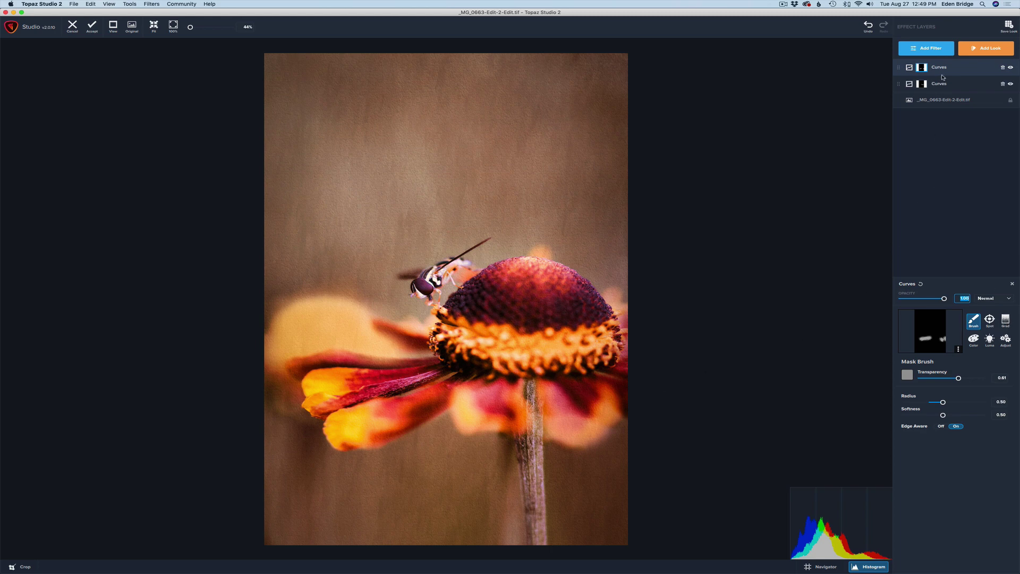
Reopen the darkening layer's curve and pull its mid-tone point slightly further down to strengthen the burn.
{"action": "left_click", "coordinate": [944, 68]}
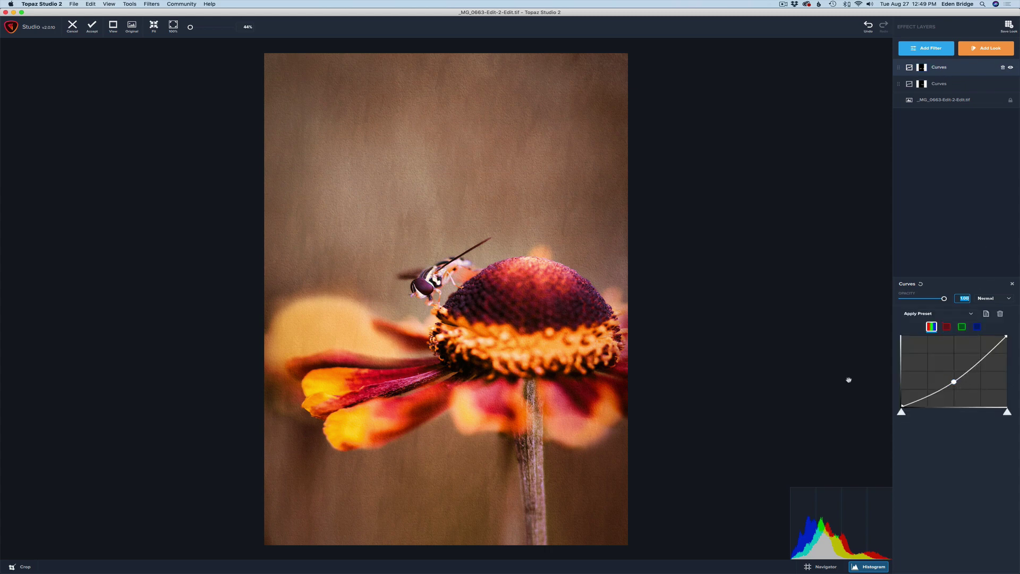
{"action": "left_click", "coordinate": [955, 381]}
{"action": "mouse_move", "coordinate": [954, 381]}
{"action": "left_mouse_down"}
{"action": "mouse_move", "coordinate": [955, 371]}
{"action": "mouse_move", "coordinate": [956, 394]}
{"action": "mouse_move", "coordinate": [954, 386]}
{"action": "left_mouse_up"}
Add a third Curves filter and lower a mid-tone point on its red curve slightly to reduce red in the photo.
{"action": "left_click", "coordinate": [931, 48]}
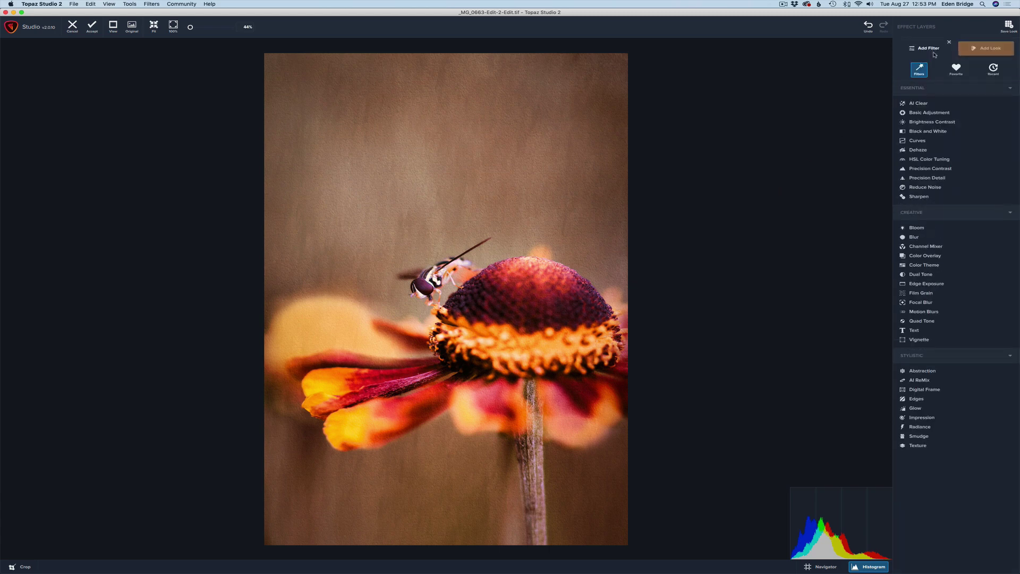
{"action": "left_click", "coordinate": [920, 141]}
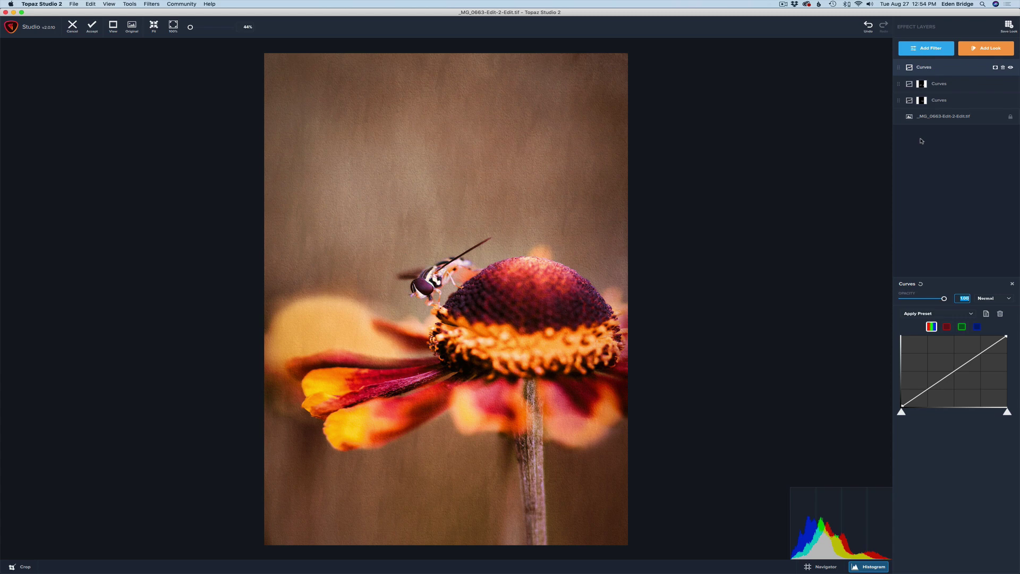
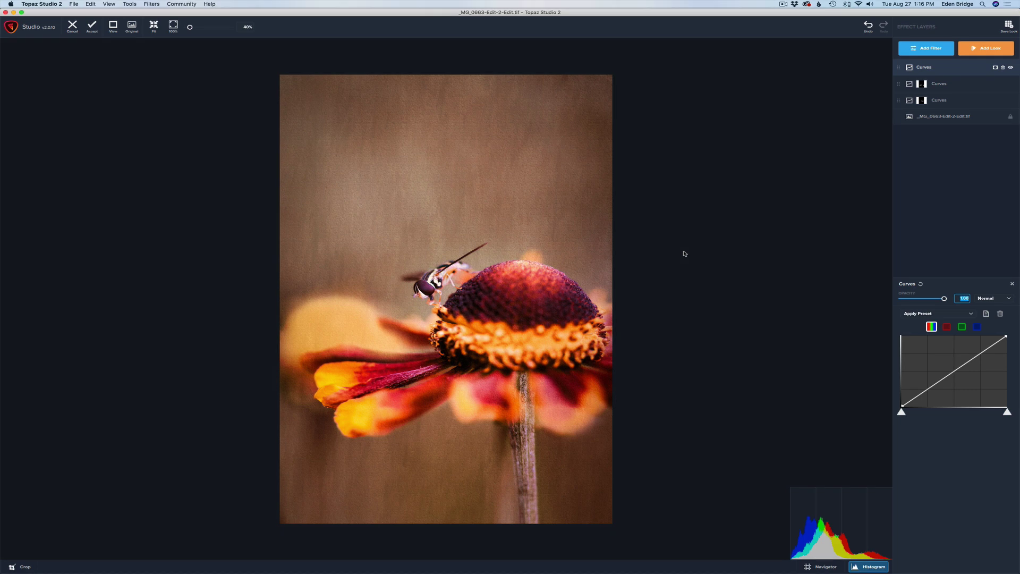
{"action": "left_click", "coordinate": [948, 327]}
{"action": "left_click", "coordinate": [955, 372]}
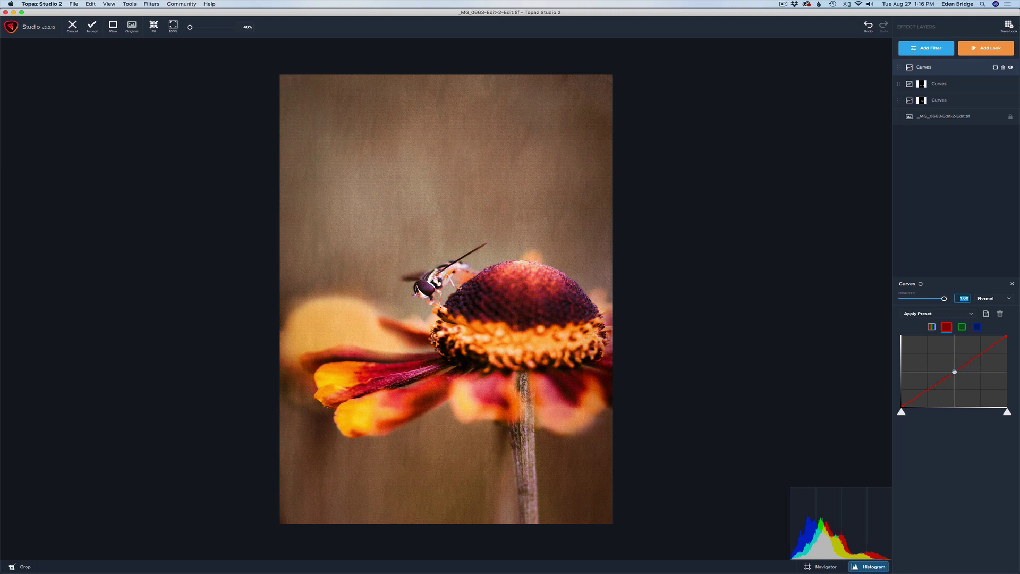
{"action": "mouse_move", "coordinate": [955, 372]}
{"action": "left_mouse_down"}
{"action": "mouse_move", "coordinate": [955, 355]}
{"action": "mouse_move", "coordinate": [954, 372]}
{"action": "left_mouse_up"}
{"action": "mouse_move", "coordinate": [954, 372]}
{"action": "left_mouse_down"}
{"action": "mouse_move", "coordinate": [954, 387]}
{"action": "mouse_move", "coordinate": [955, 376]}
{"action": "left_mouse_up"}
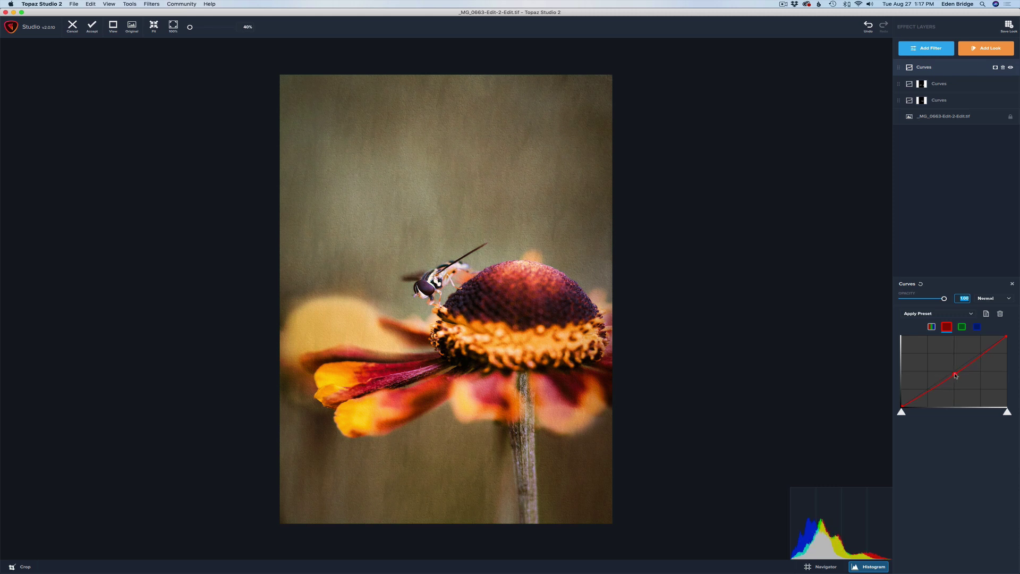
Add mid-tone points to the green and blue curves and shift each slightly to fine-tune the photo's colour balance.
{"action": "left_click", "coordinate": [962, 327]}
{"action": "mouse_move", "coordinate": [955, 372]}
{"action": "left_mouse_down"}
{"action": "mouse_move", "coordinate": [955, 361]}
{"action": "mouse_move", "coordinate": [956, 372]}
{"action": "left_mouse_up"}
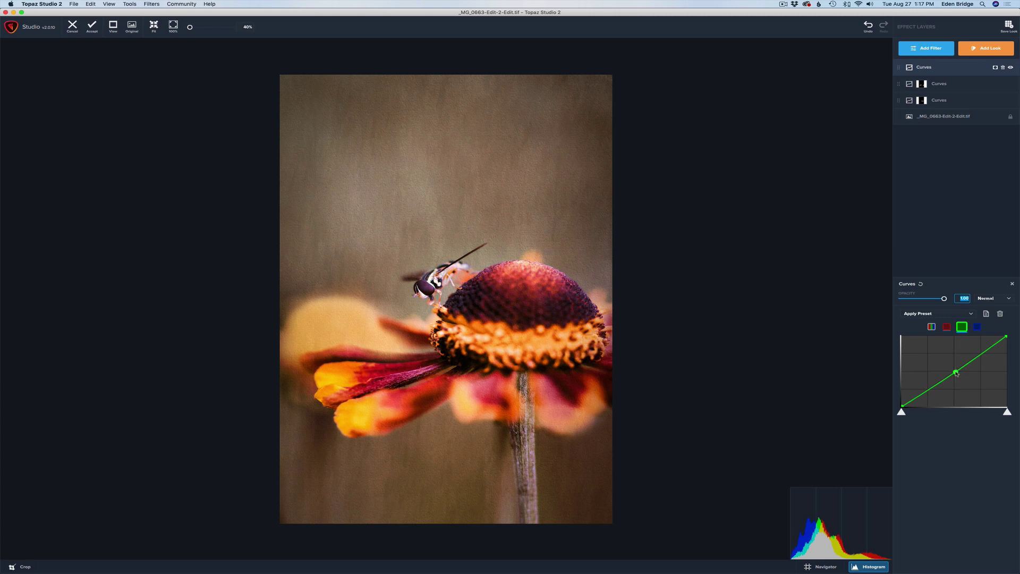
{"action": "left_click", "coordinate": [978, 327]}
{"action": "mouse_move", "coordinate": [955, 369]}
{"action": "left_mouse_down"}
{"action": "mouse_move", "coordinate": [957, 338]}
{"action": "mouse_move", "coordinate": [955, 375]}
{"action": "left_mouse_up"}
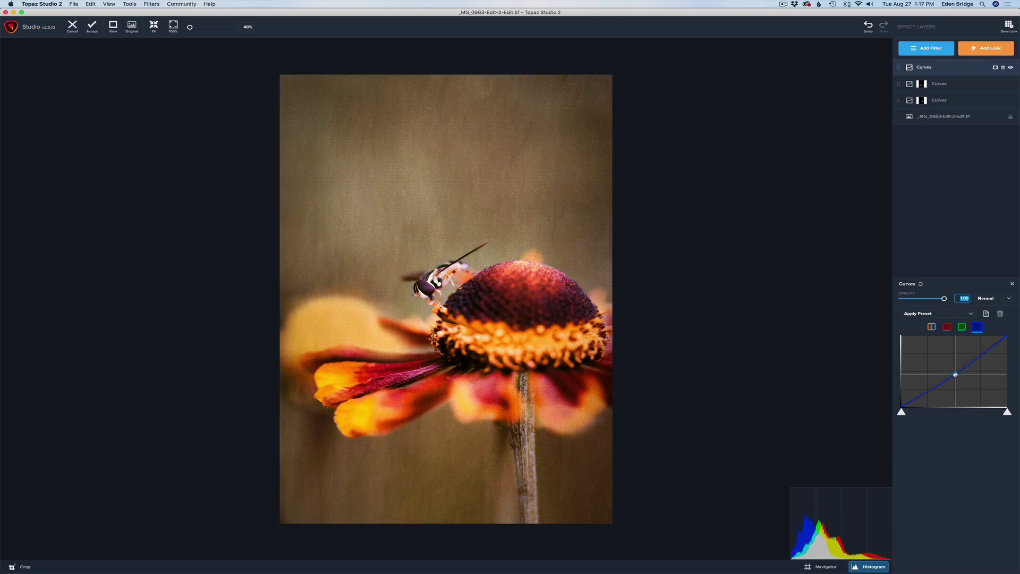
{"action": "left_click_drag", "start_coordinate": [956, 375], "coordinate": [955, 373]}
Compare the photo with and without the colour correction by toggling the new Curves layer's visibility.
{"action": "left_click", "coordinate": [1013, 69]}
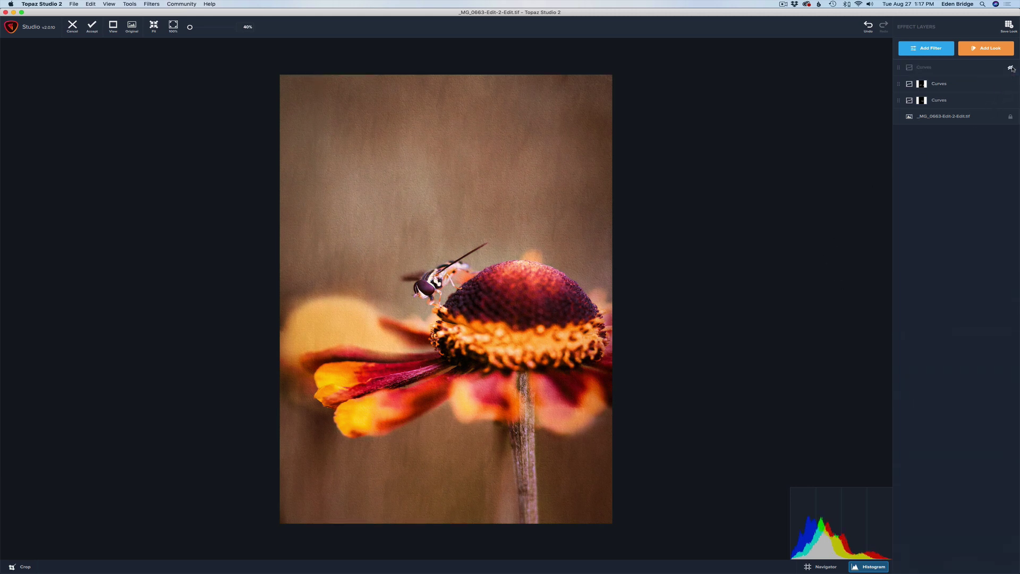
{"action": "left_click", "coordinate": [1012, 69]}
{"action": "left_click", "coordinate": [1013, 68]}
{"action": "left_click", "coordinate": [1013, 69]}
{"action": "left_click", "coordinate": [1013, 69]}
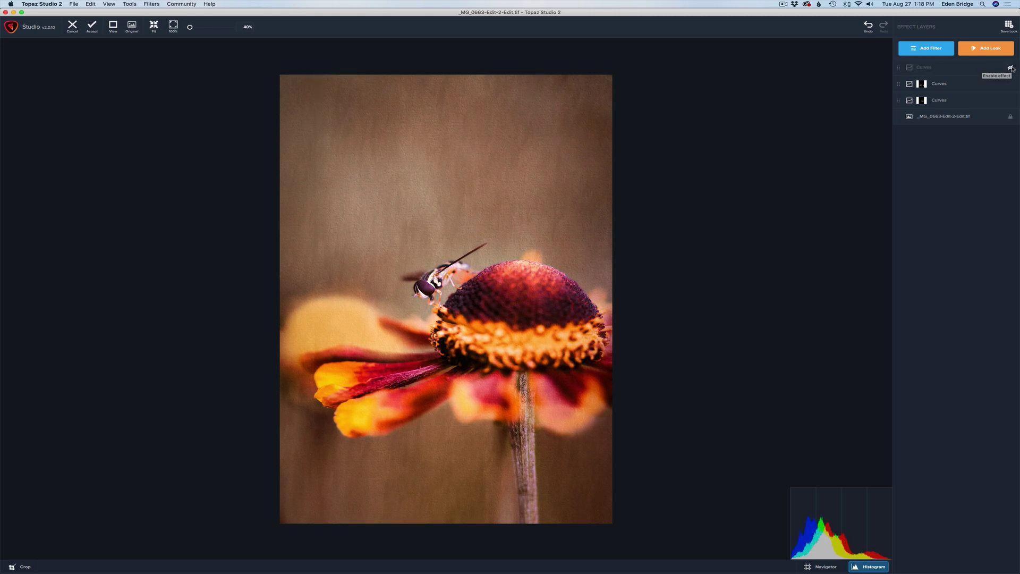